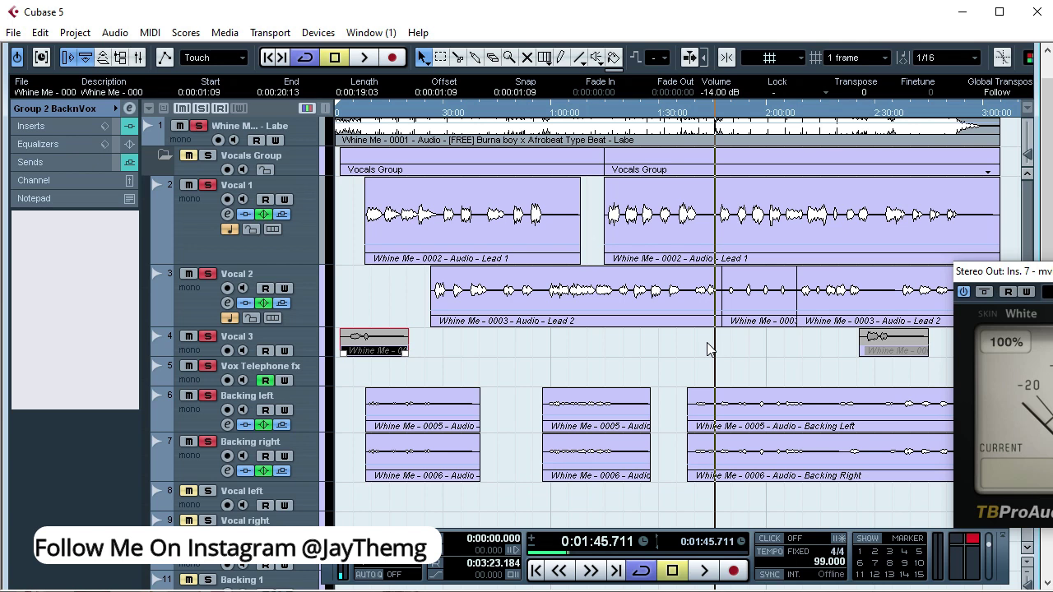
- Play the vocal section twice, returning to the start point each time
key(space)
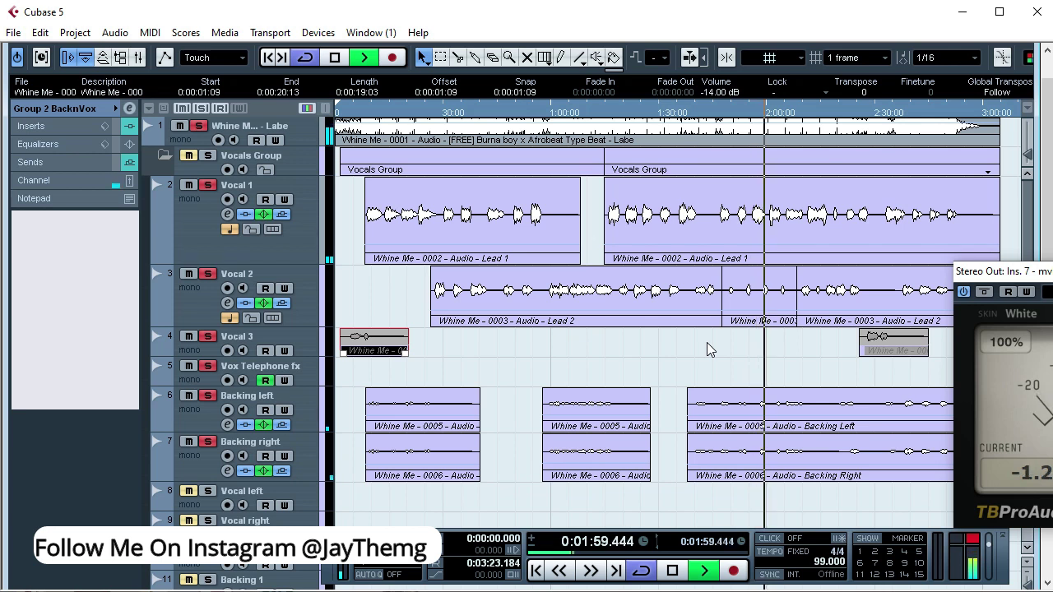
key(space)
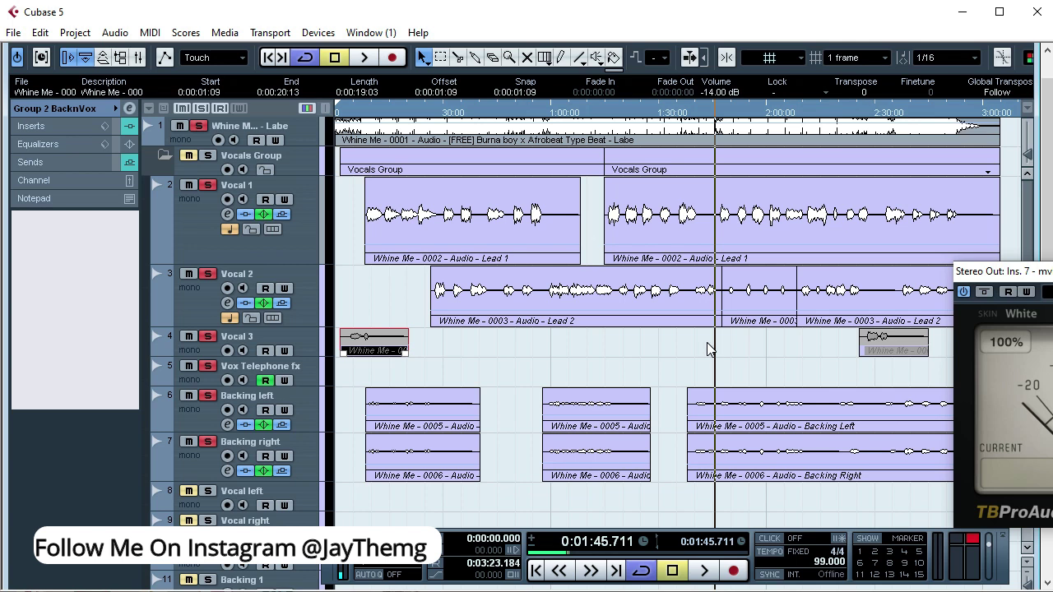
key(space)
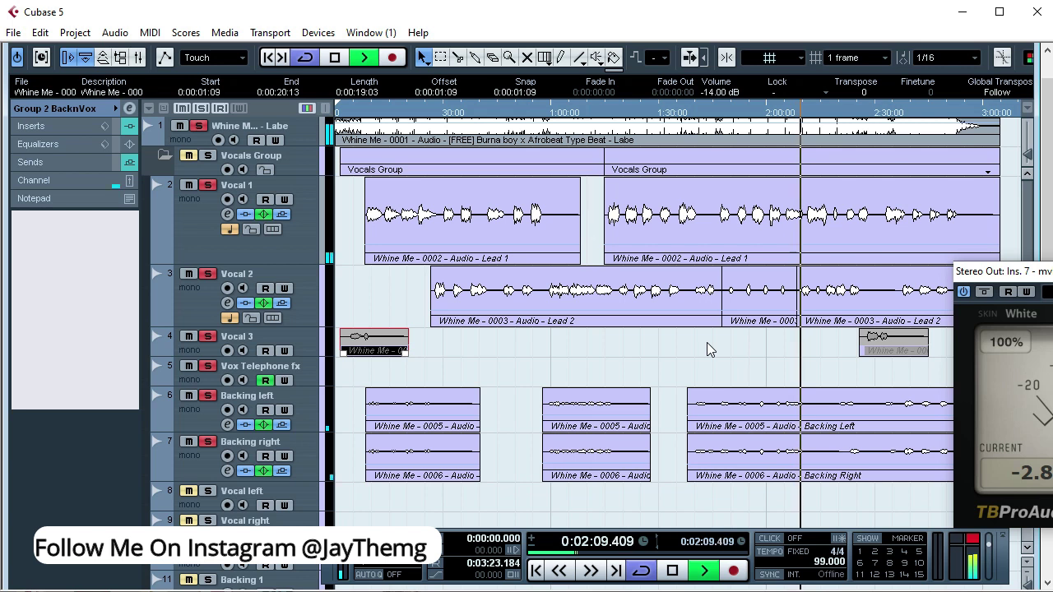
key(space)
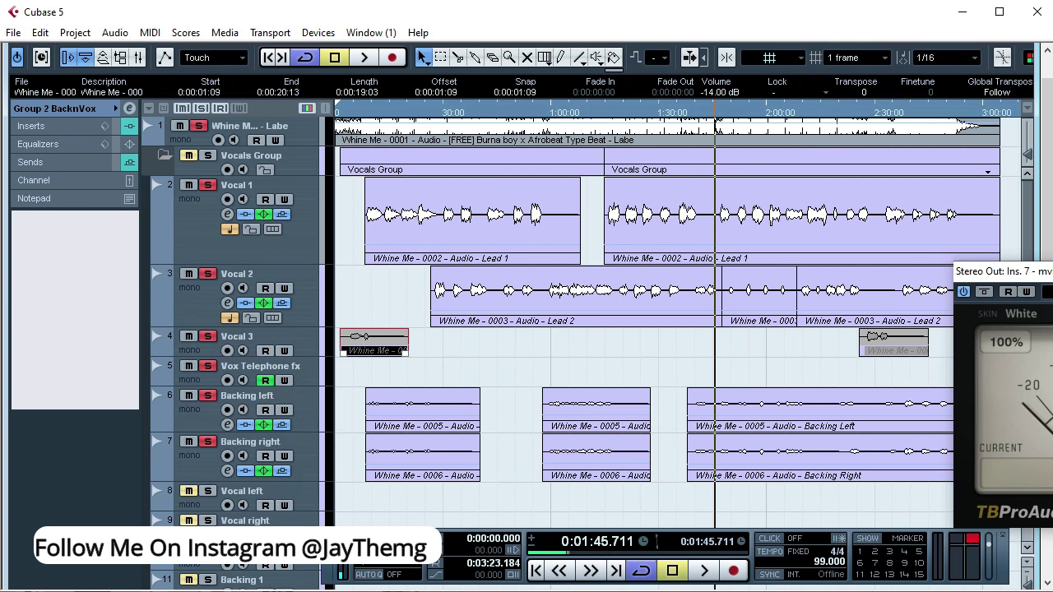
- Inspect the Group 1 Leadvox and Group 2 BacknVox channel settings
scroll(576, 321, down, 3)
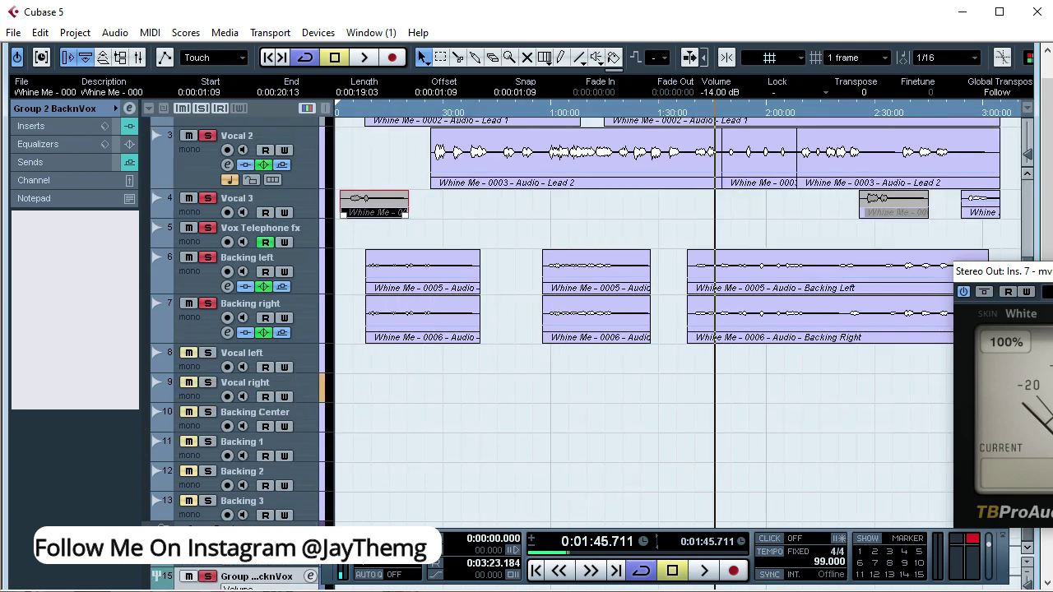
click(310, 546)
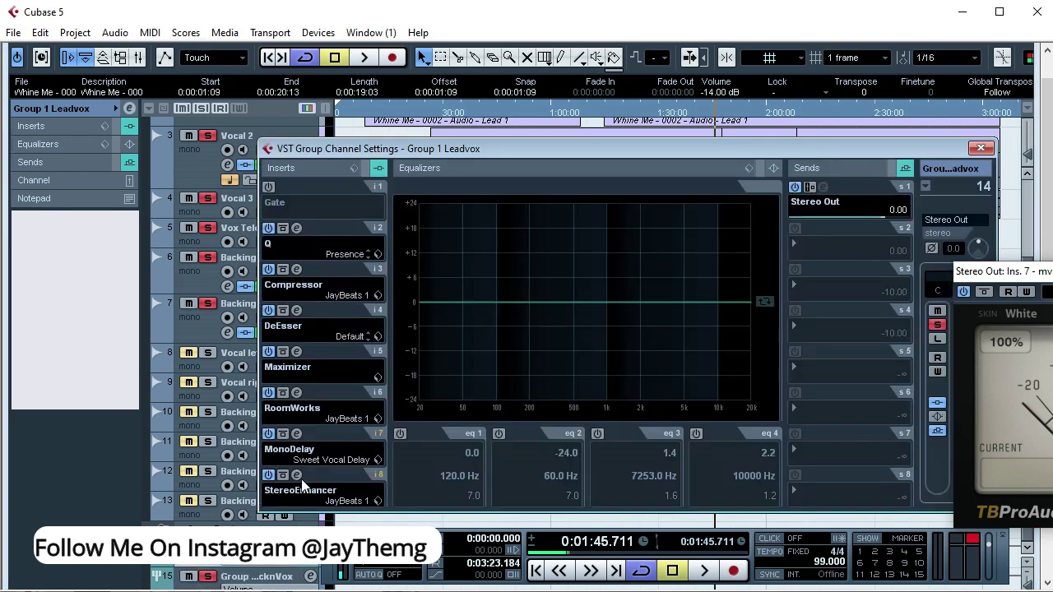
click(981, 148)
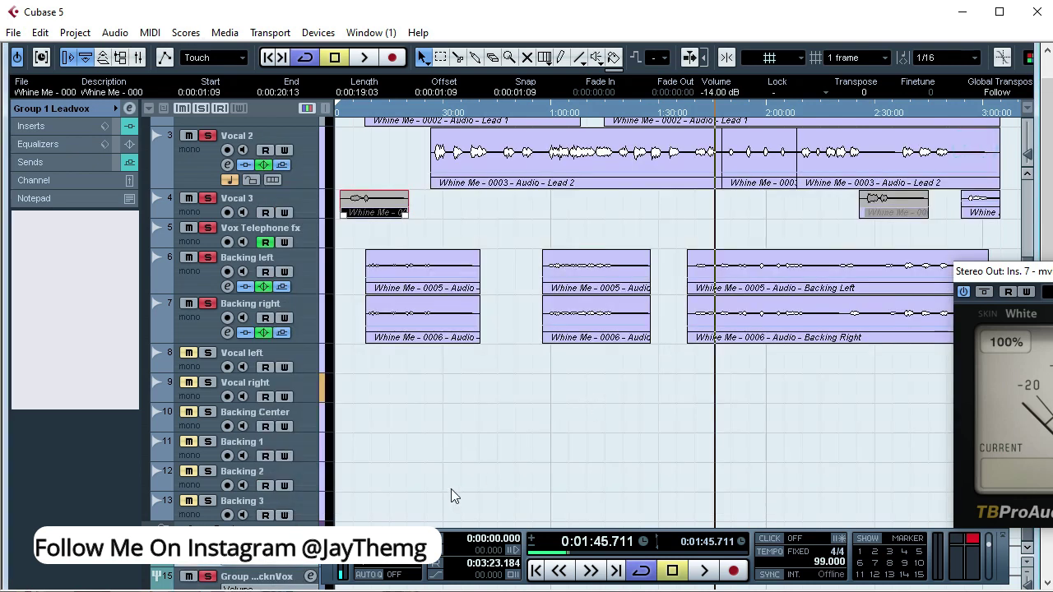
click(310, 576)
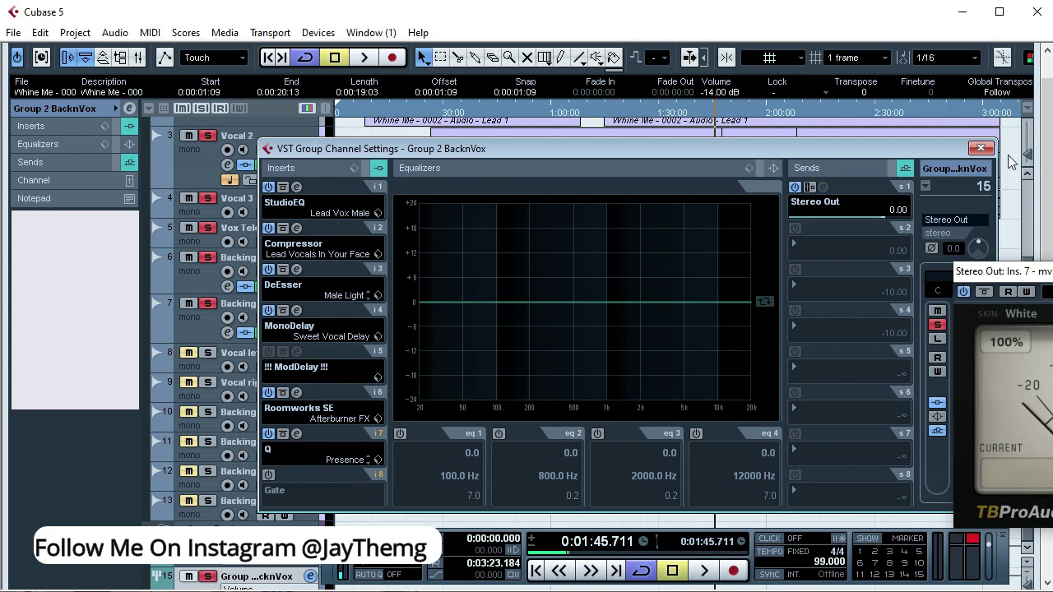
click(981, 148)
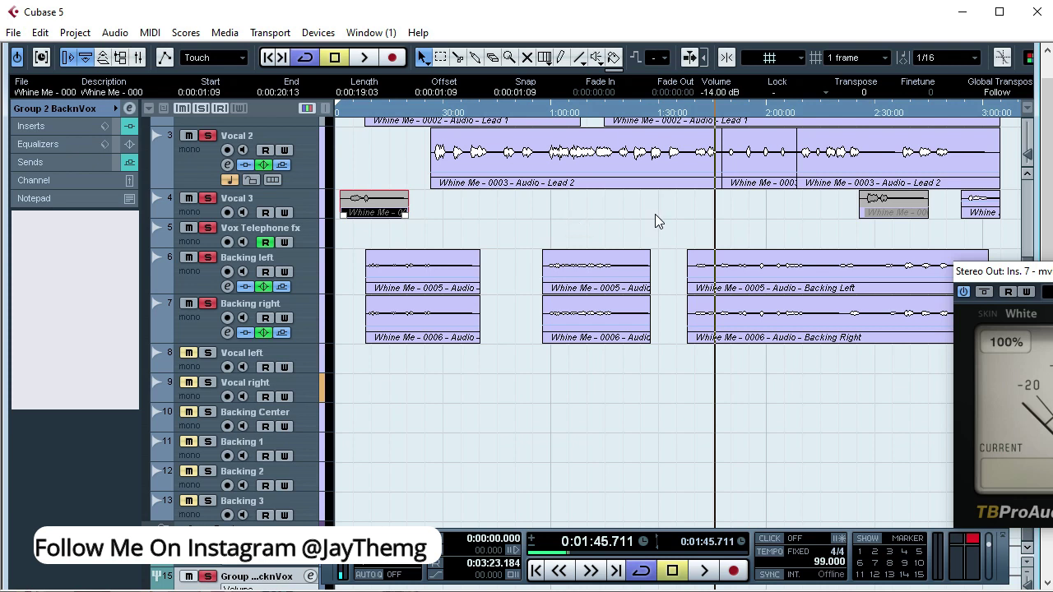
- Mute the Vocal 2 and Vocal 1 tracks
scroll(655, 214, up, 3)
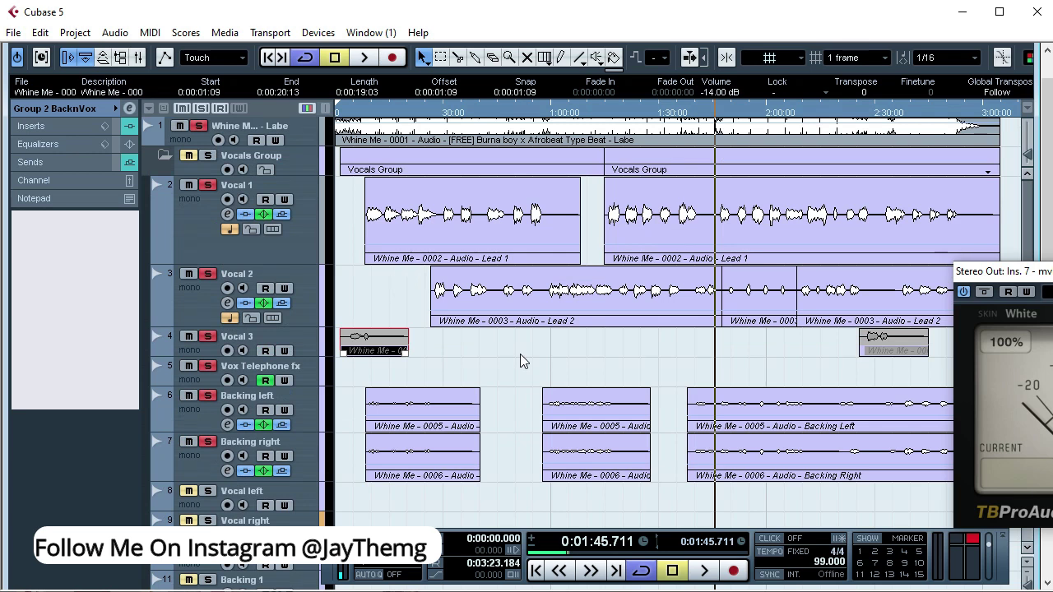
click(189, 273)
click(189, 185)
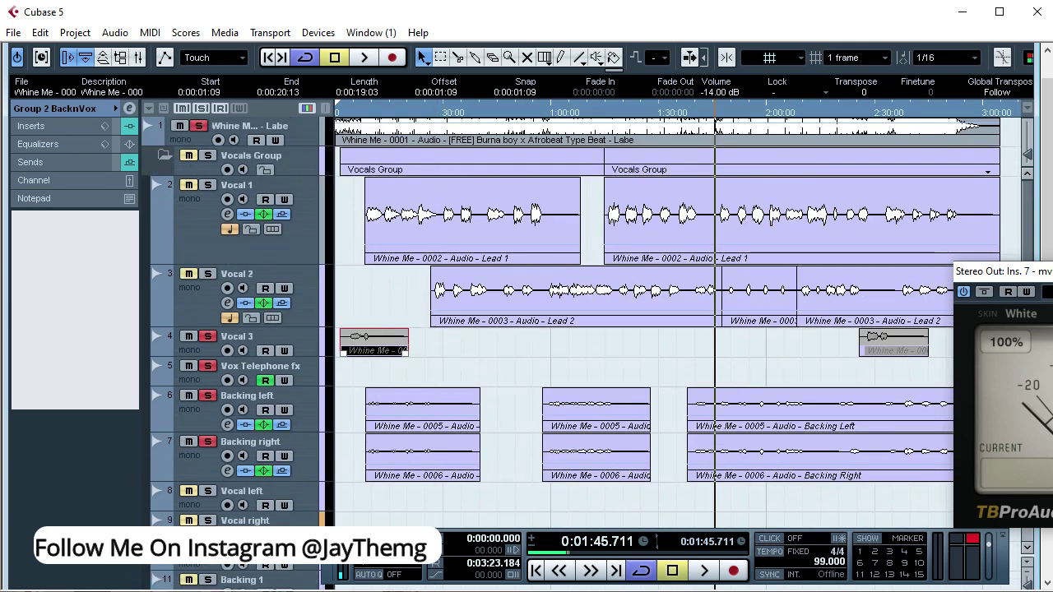
- Play the mix with the lead vocals muted while the Group 2 BacknVox settings are shown
scroll(383, 513, down, 3)
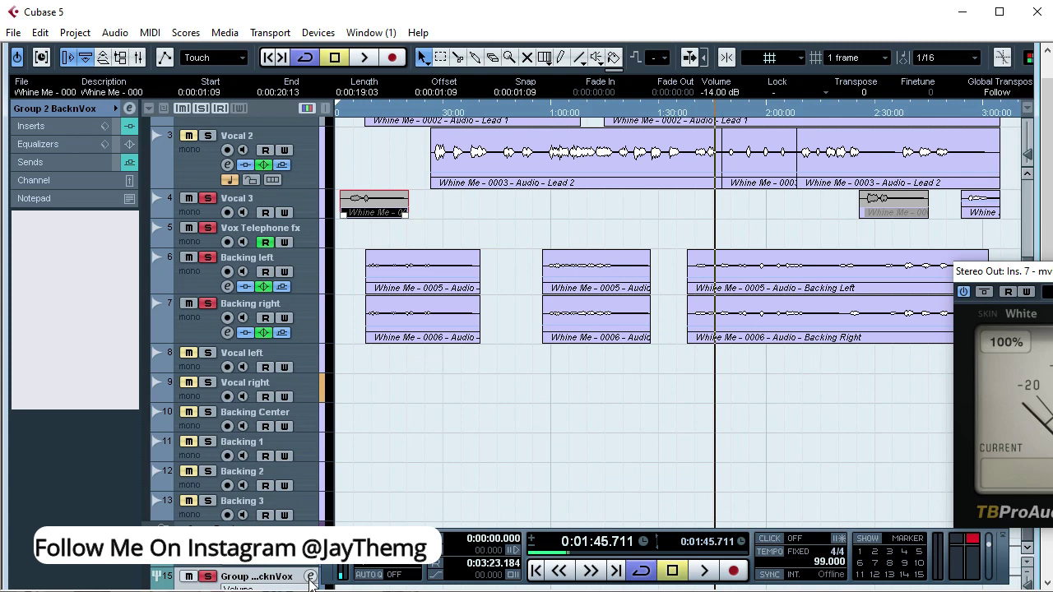
click(310, 577)
drag(448, 148, 304, 137)
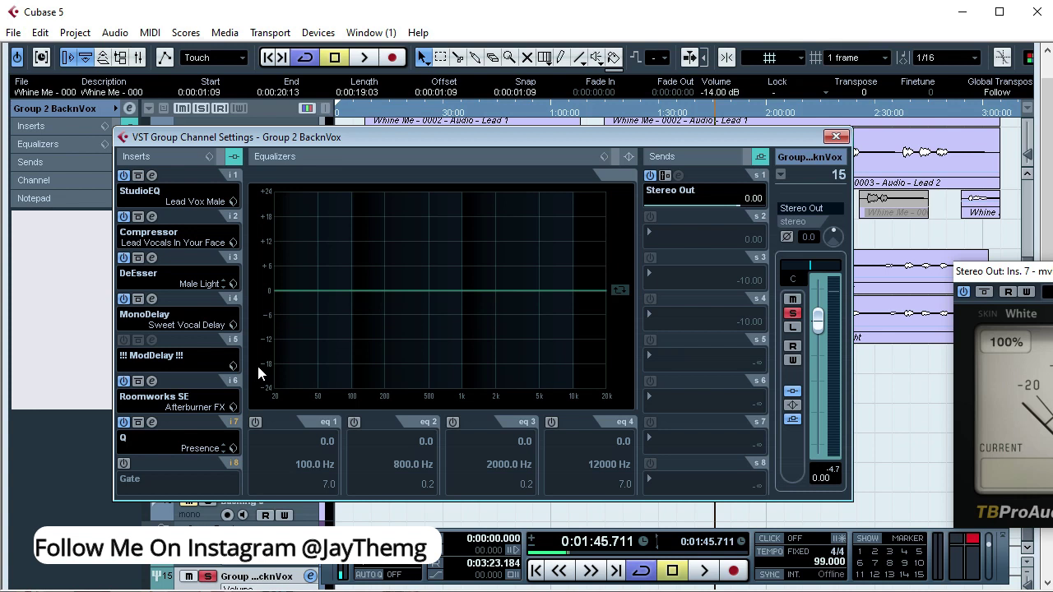
key(space)
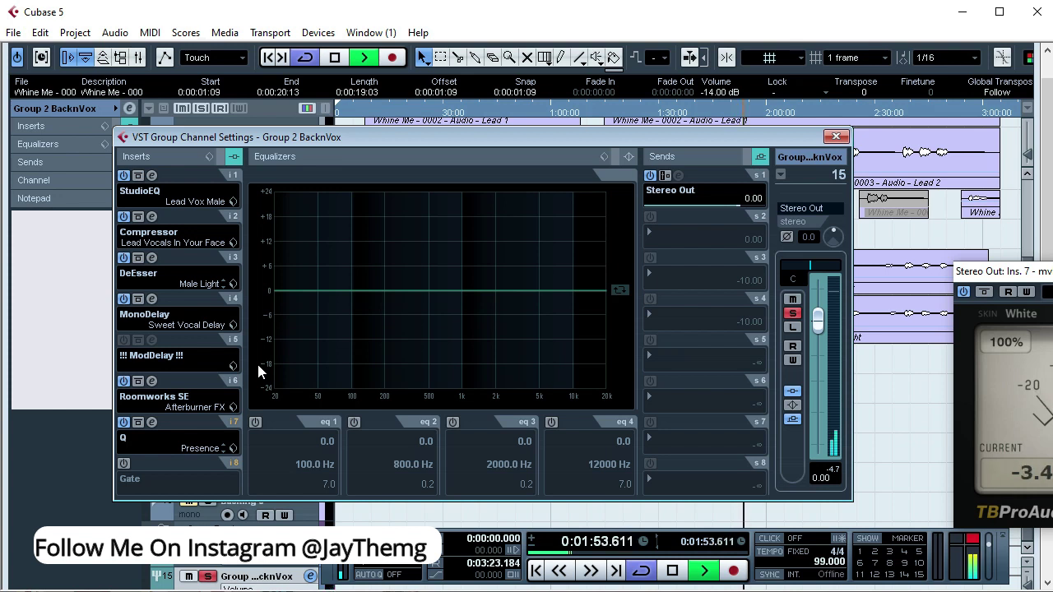
key(space)
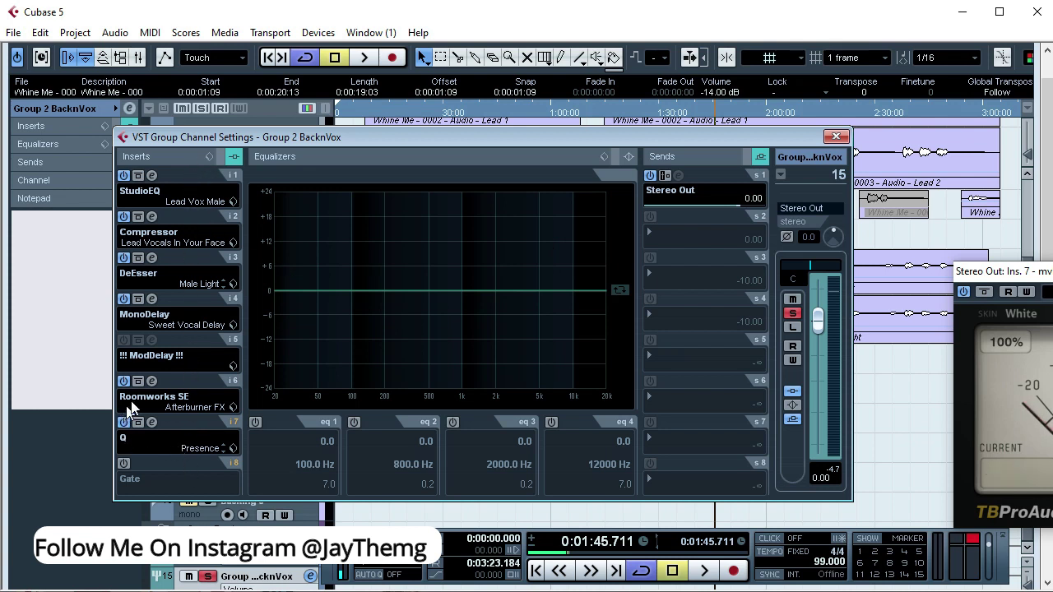
- Close the Group 2 settings, unmute Vocal 1 and Vocal 2, and start playback
click(835, 138)
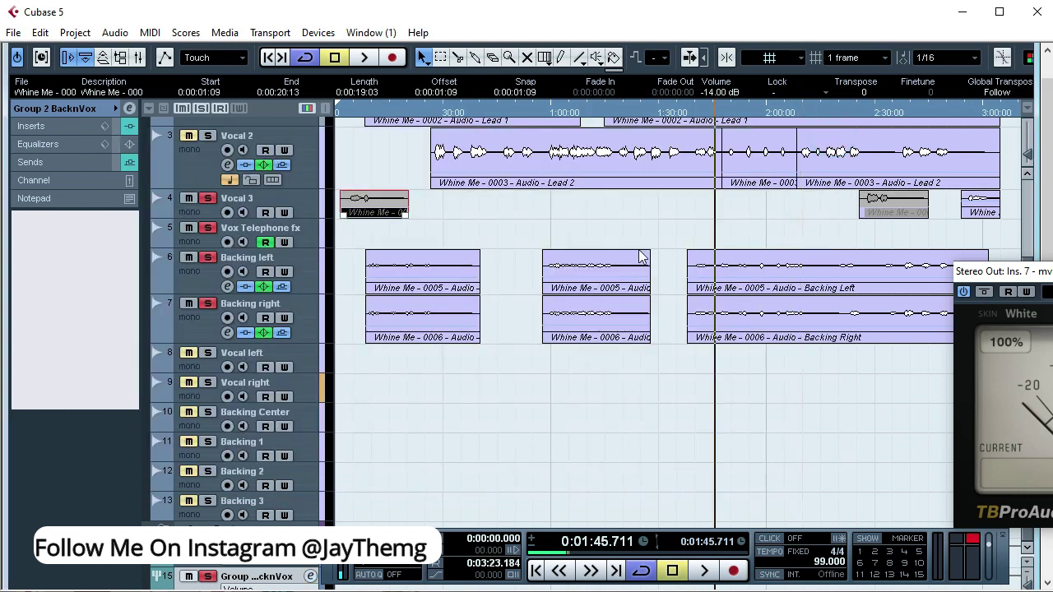
scroll(402, 209, up, 3)
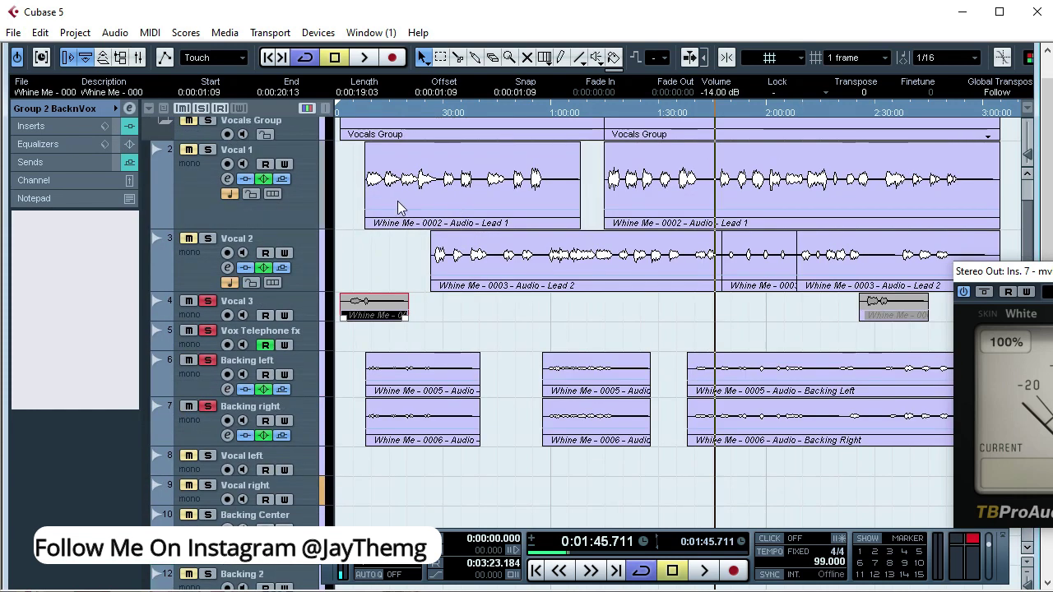
click(190, 150)
click(188, 238)
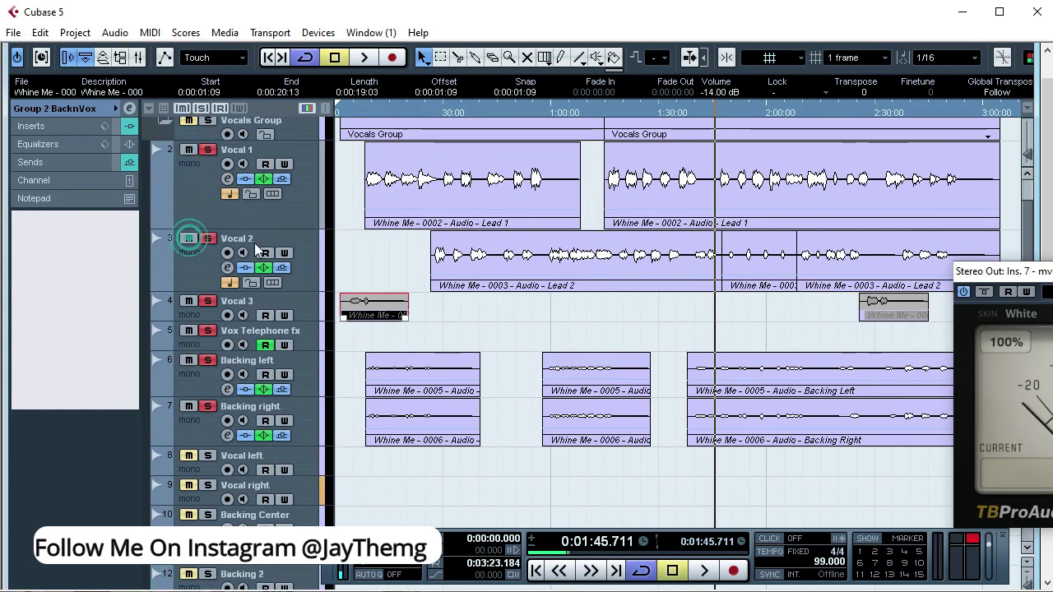
key(space)
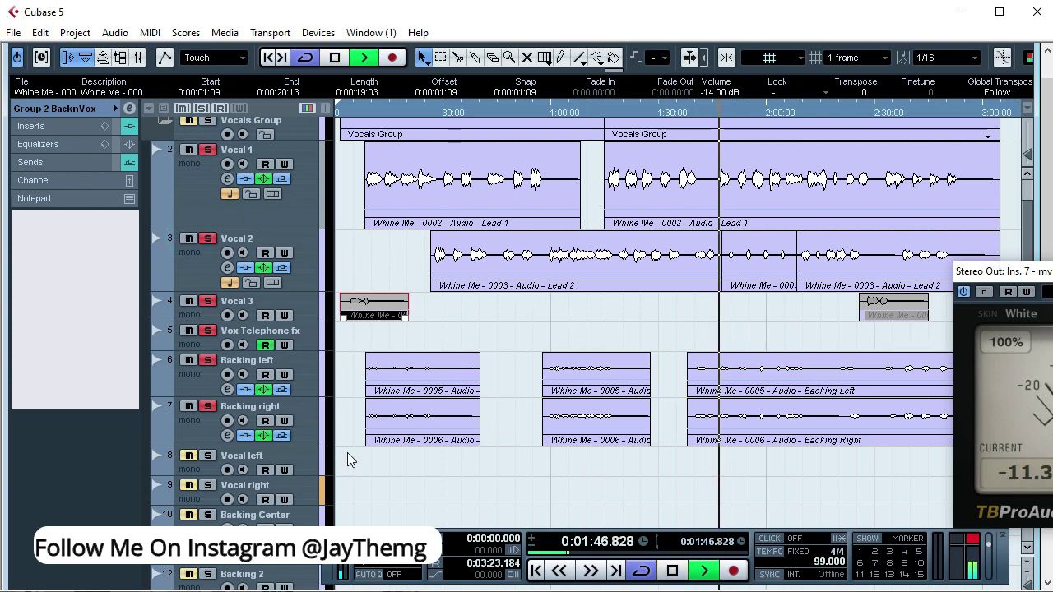
- Check the Group 1 Leadvox channel settings during playback, then stop playback
scroll(382, 485, down, 3)
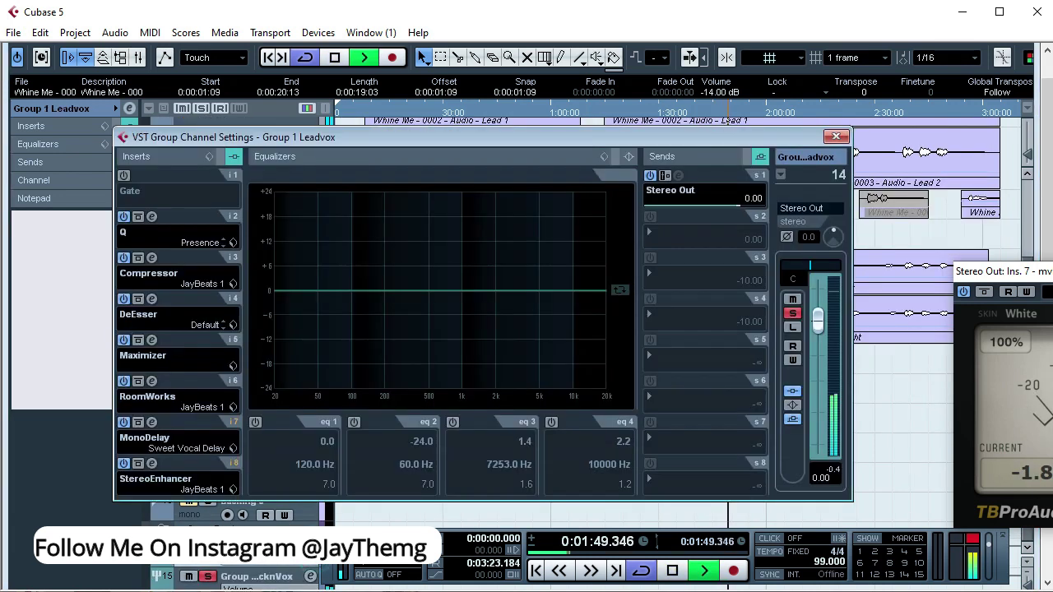
click(218, 187)
drag(390, 136, 461, 135)
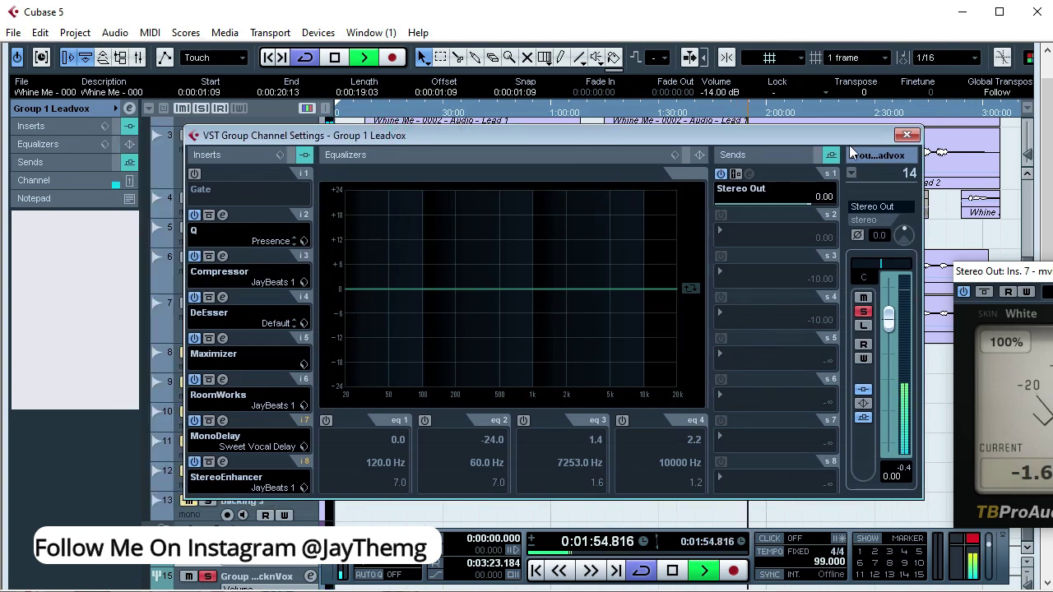
click(905, 136)
key(space)
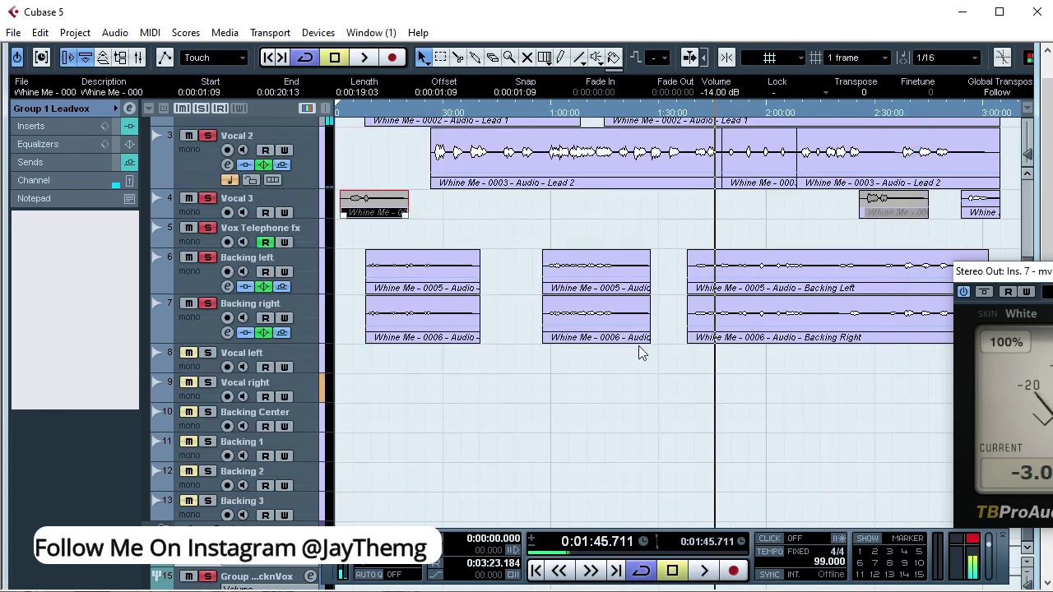
scroll(717, 386, up, 3)
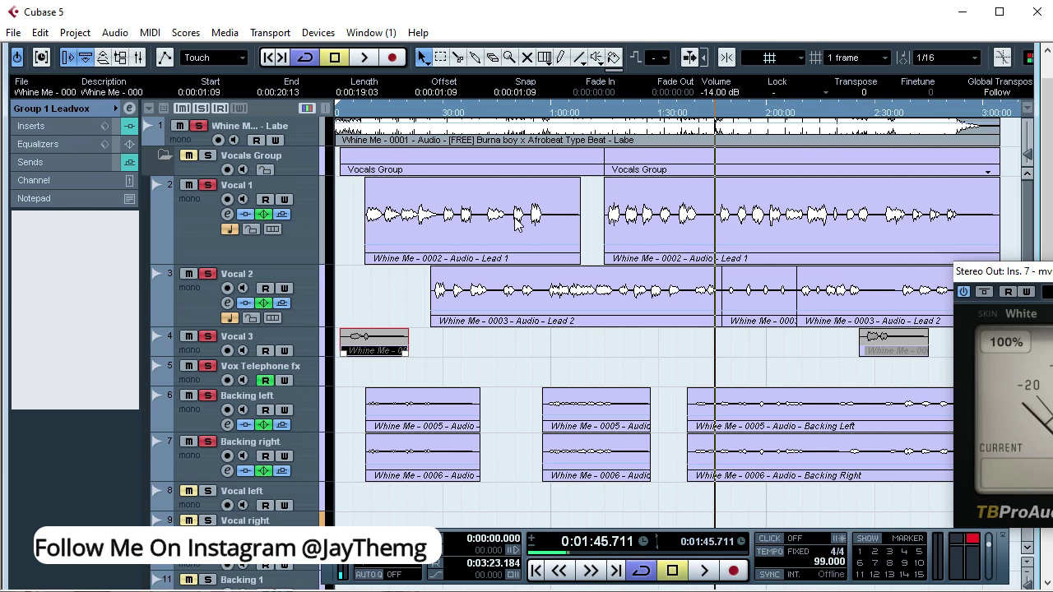
- Open Export Audio Mixdown and set the file name prefix to 'vocals'
click(15, 33)
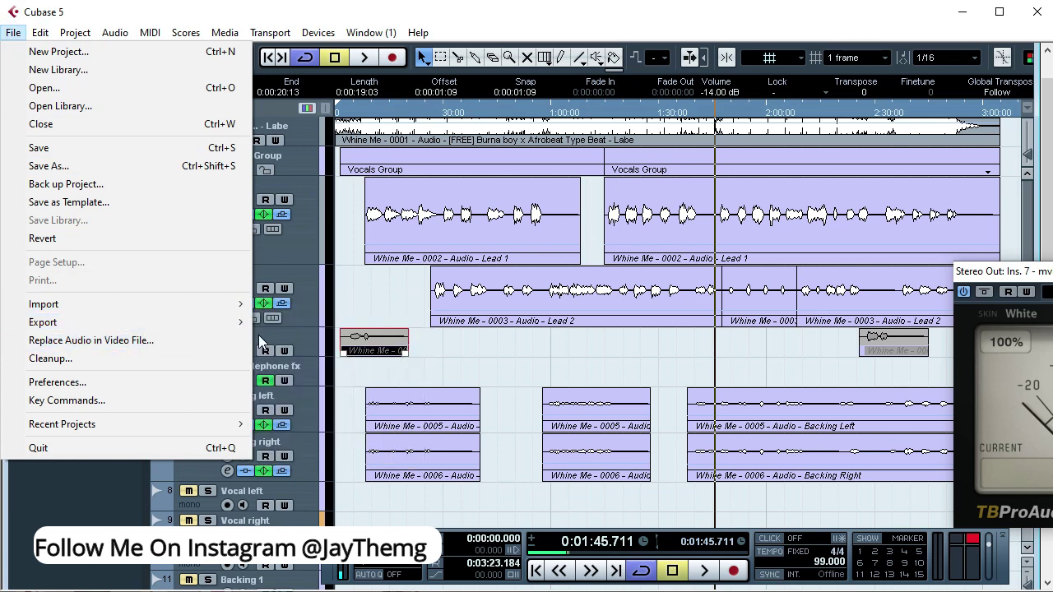
mouse_move(239, 321)
click(314, 226)
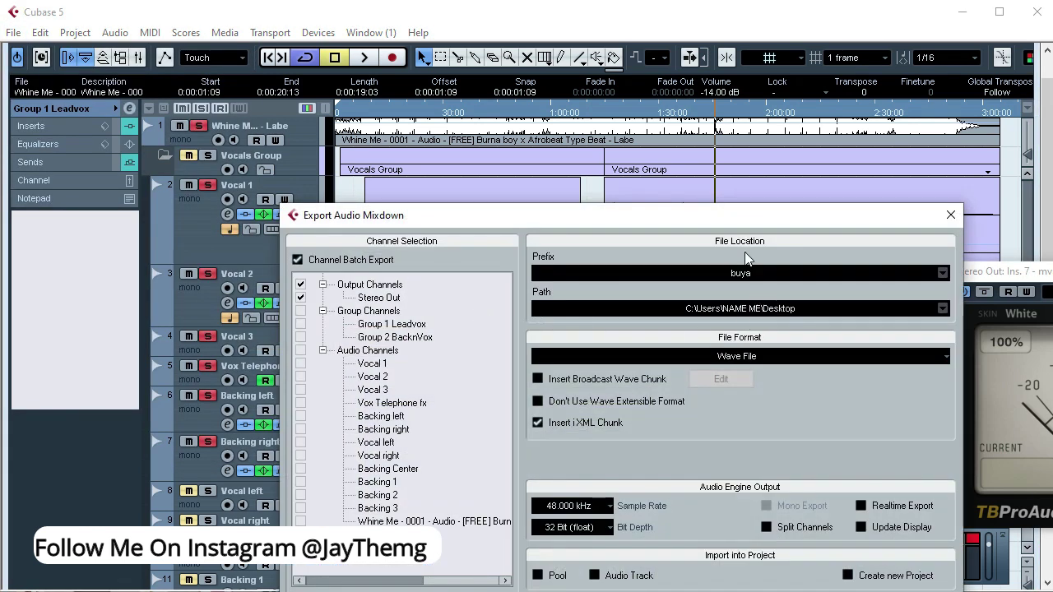
click(735, 274)
text(vocals)
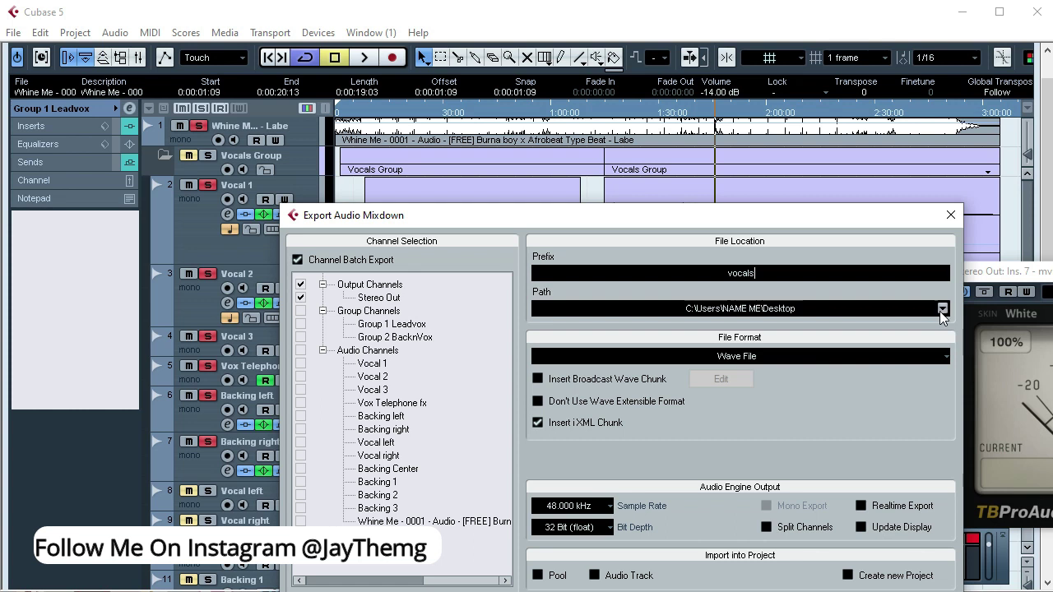
- Set the export path to a new 'Vocals' folder on the Desktop
click(941, 309)
click(942, 330)
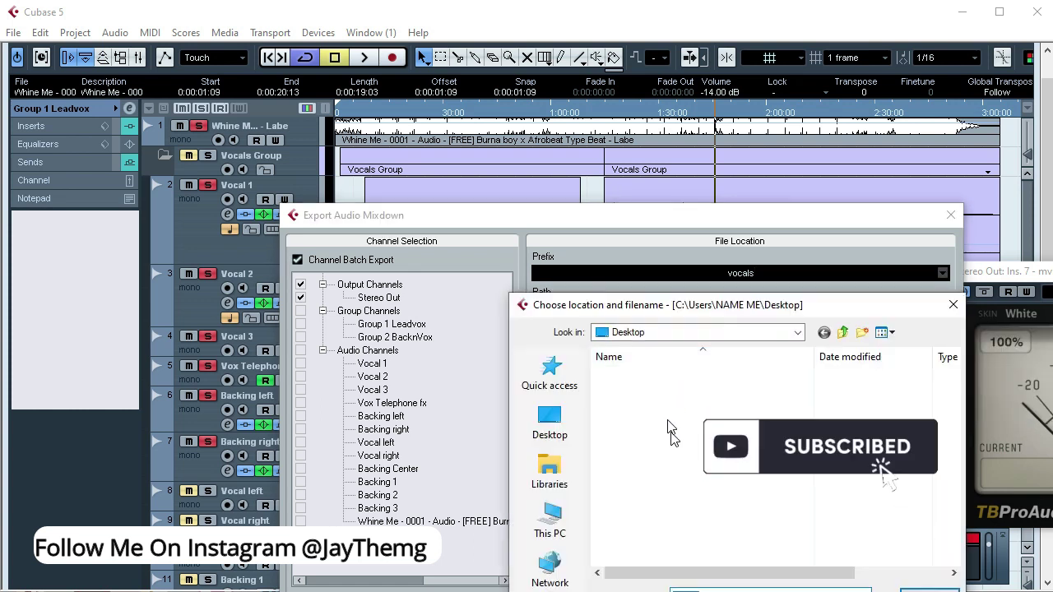
click(549, 428)
key(ctrl+shift+n)
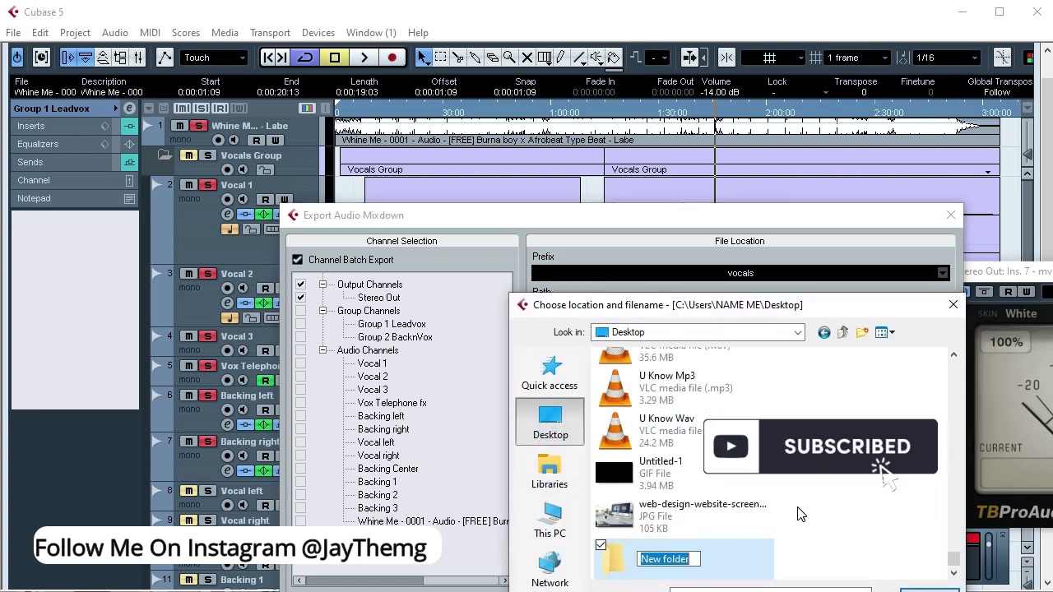
text(Vocals)
key(Return)
key(Return)
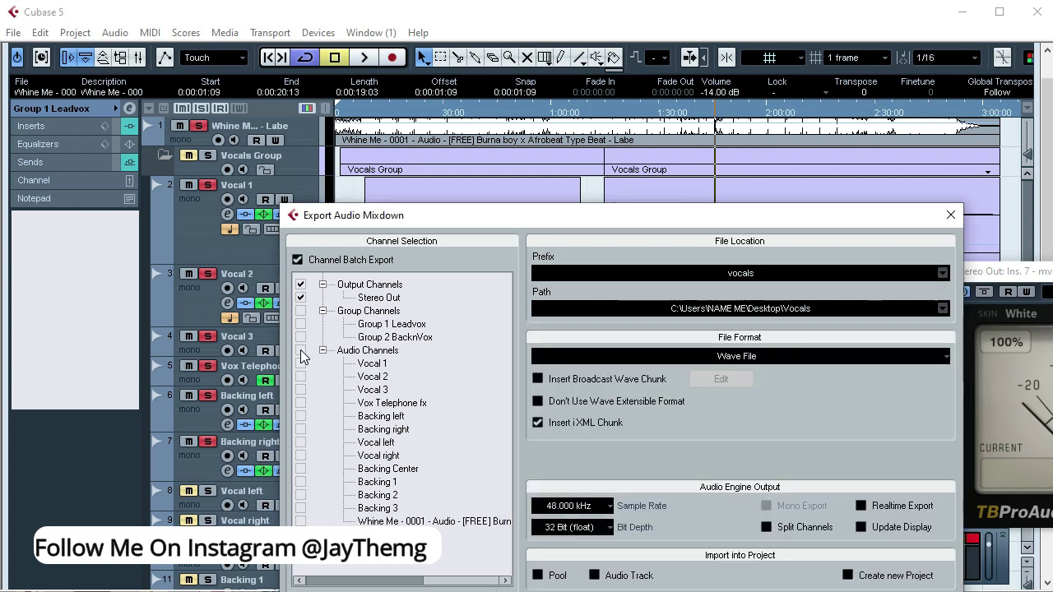
- Tick Vocal 1–3, Vox Telephone fx, Backing left/right, Vocal left/right and the remaining backing channels
click(300, 363)
click(300, 376)
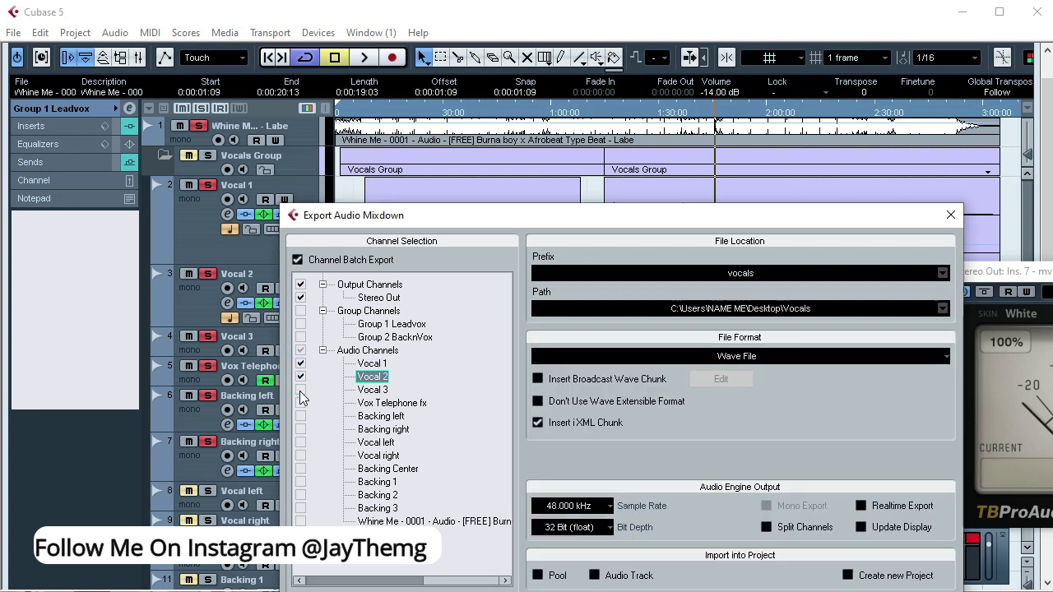
click(301, 389)
click(300, 402)
click(300, 416)
click(300, 428)
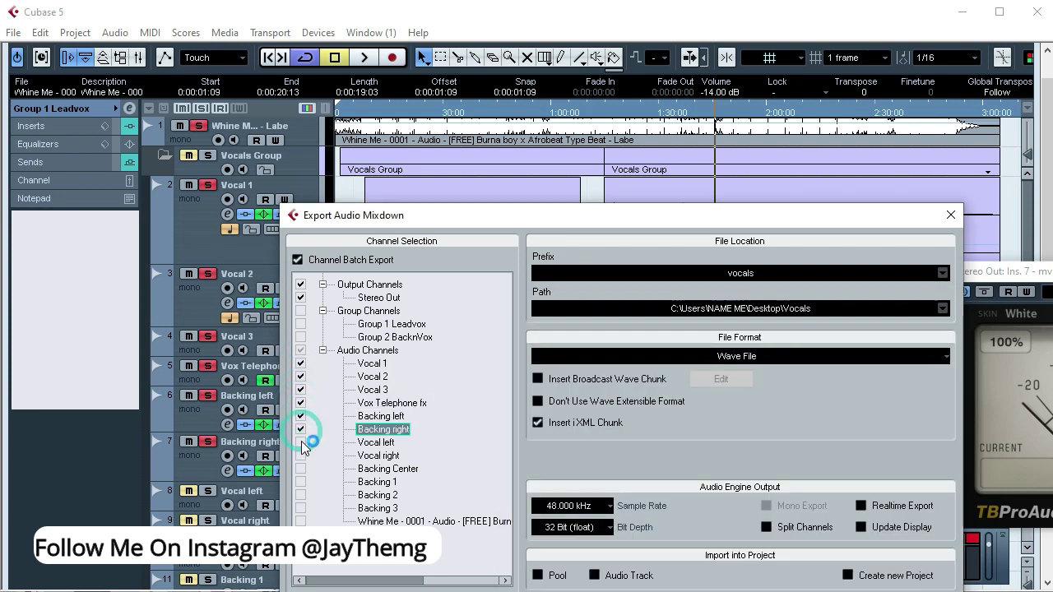
click(301, 441)
click(301, 455)
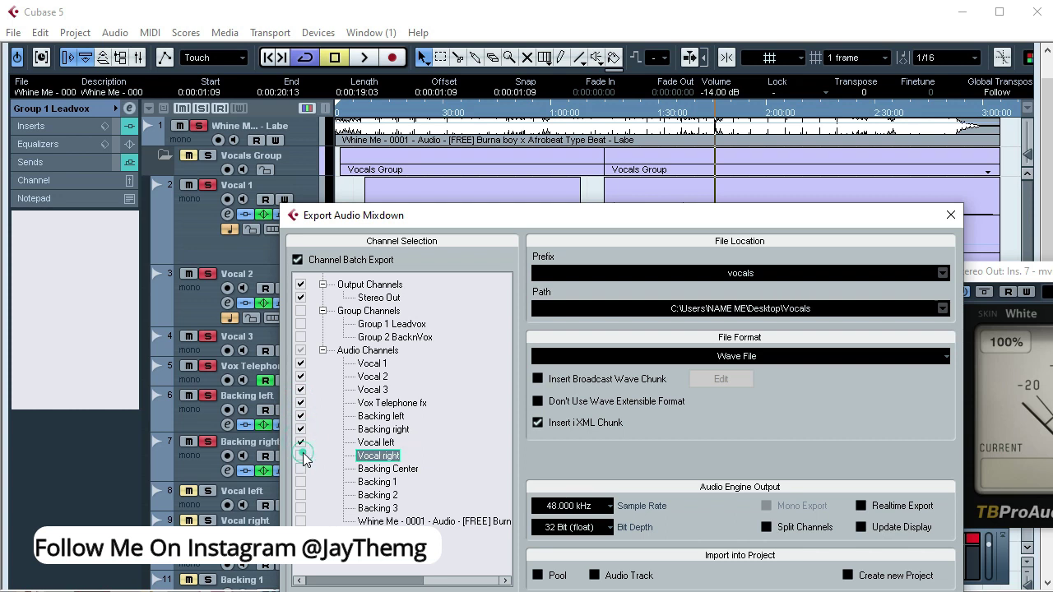
shift+click(300, 508)
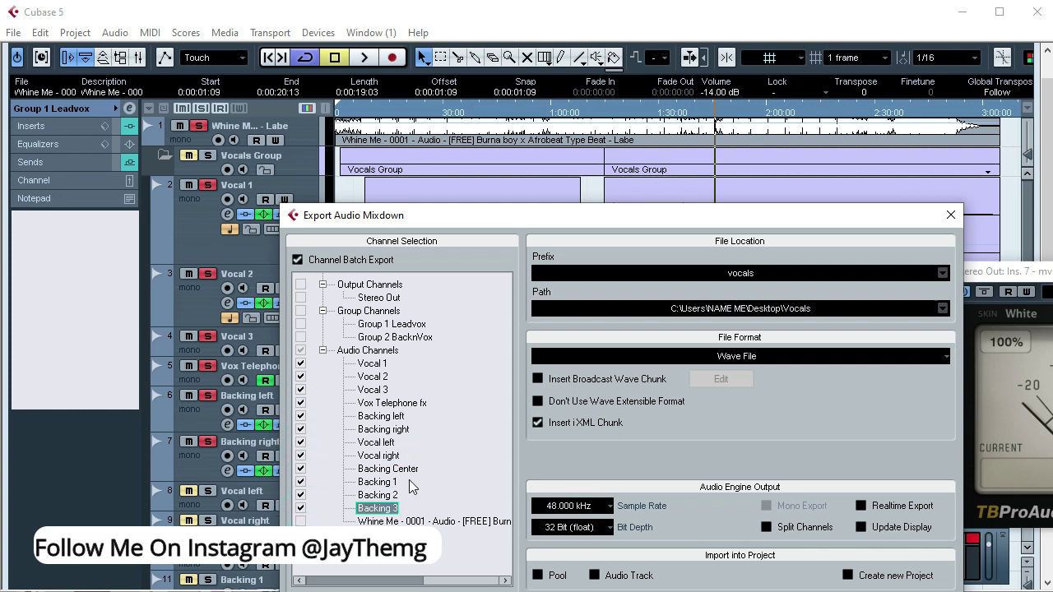
- Untick Vocal left/right and Backing Center, 1, 2 and 3, then export
drag(413, 214, 556, 199)
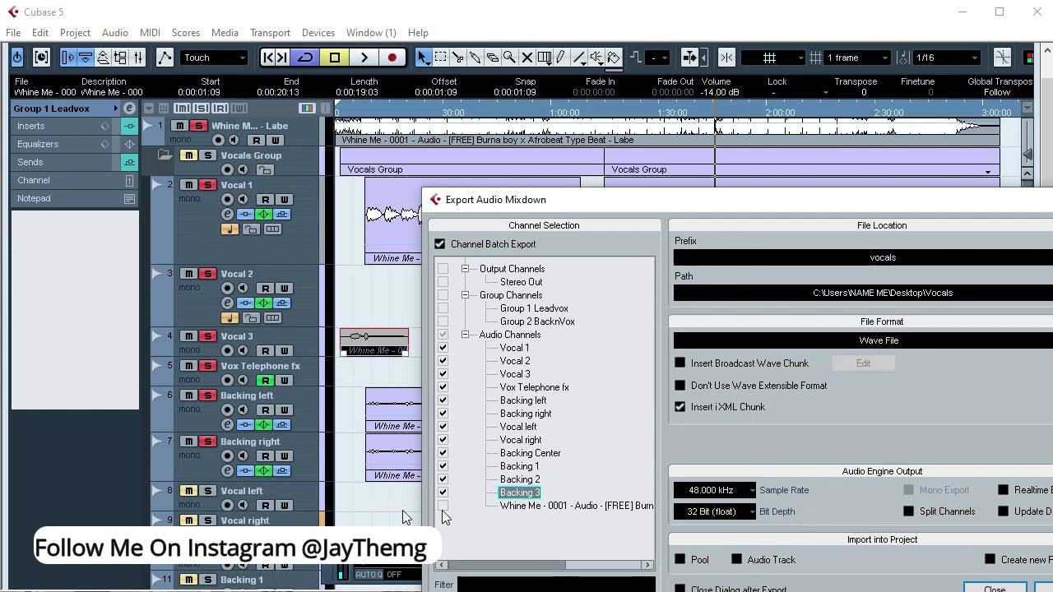
click(443, 427)
click(443, 440)
click(443, 454)
click(442, 466)
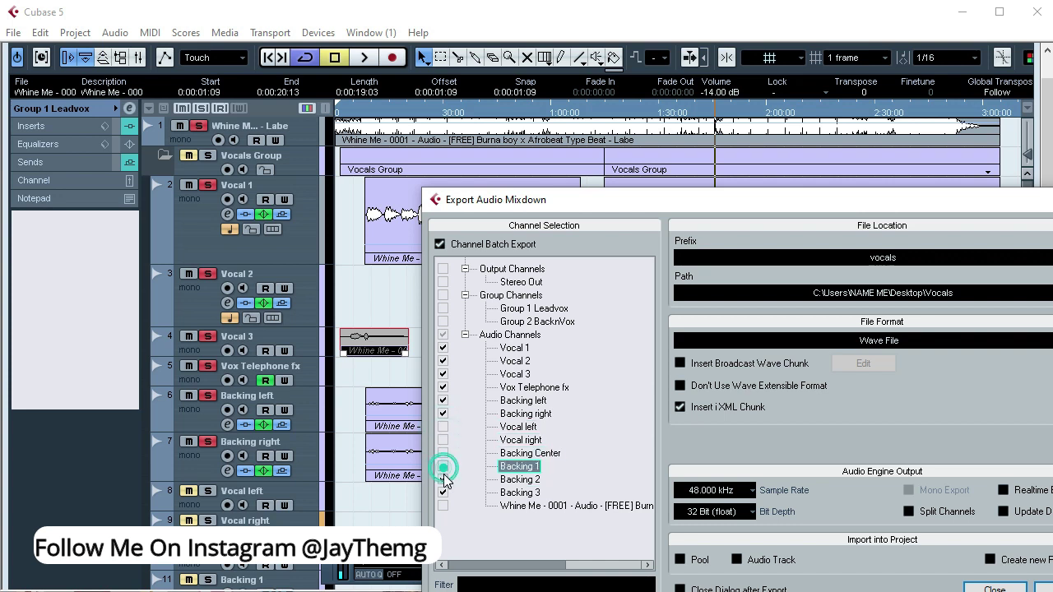
click(442, 480)
click(442, 493)
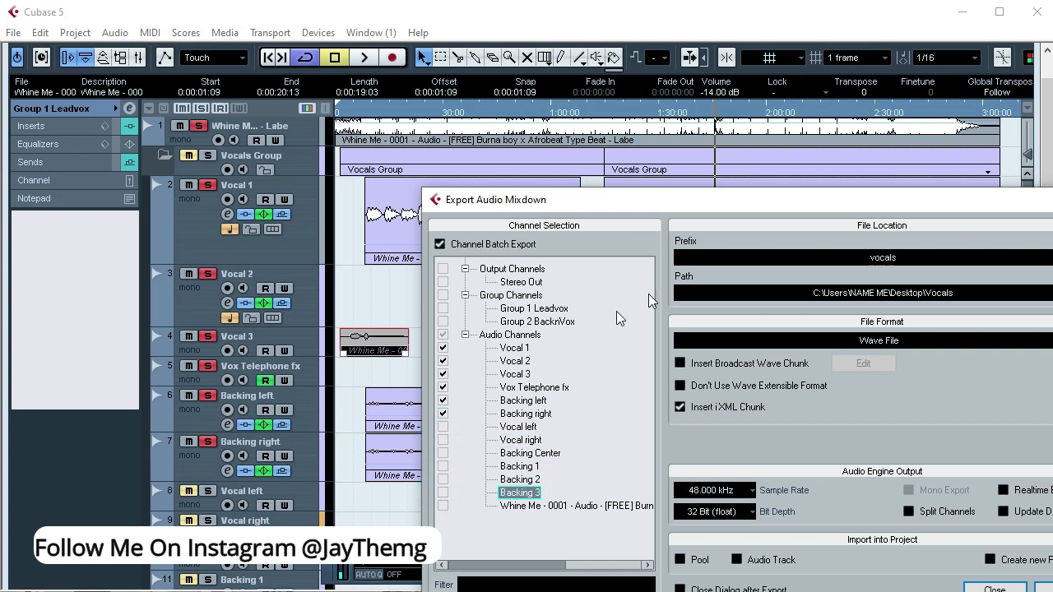
drag(754, 209, 518, 114)
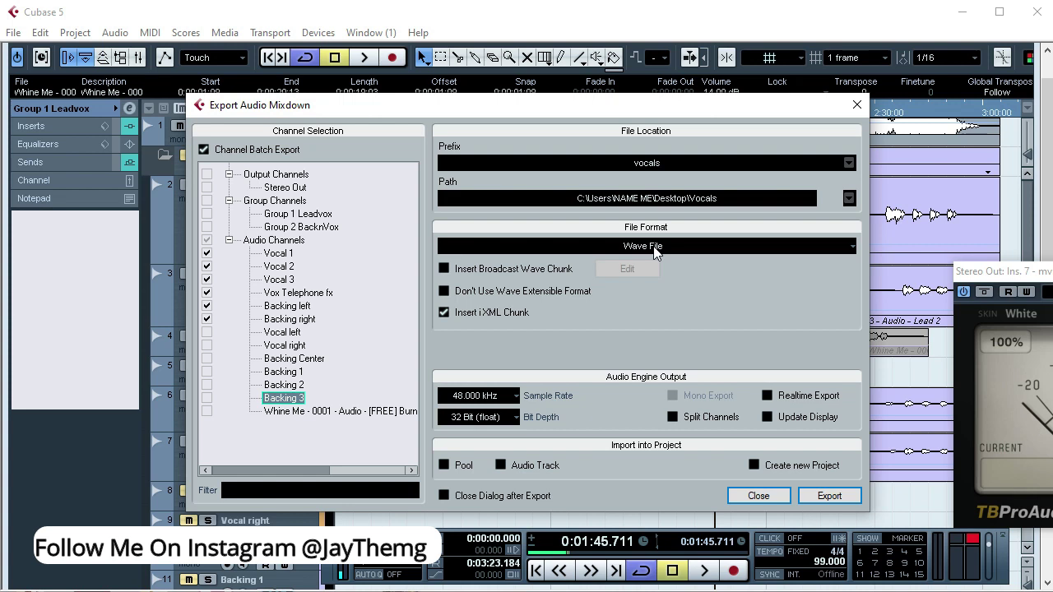
click(825, 495)
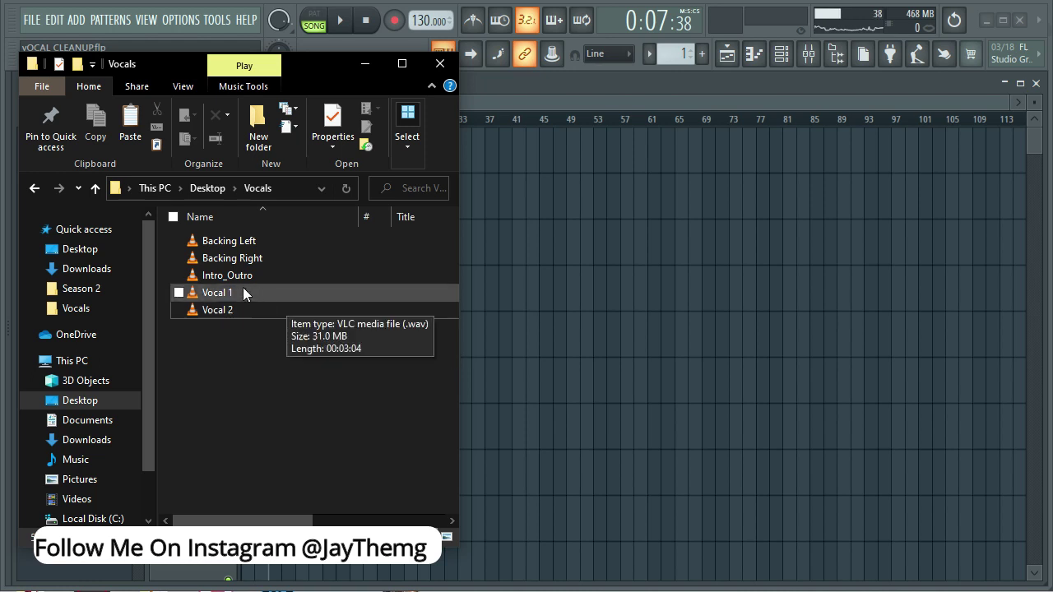
- Drag Vocal 1.wav from the Vocals folder onto Track 1 of the FL Studio playlist
click(275, 292)
click(216, 296)
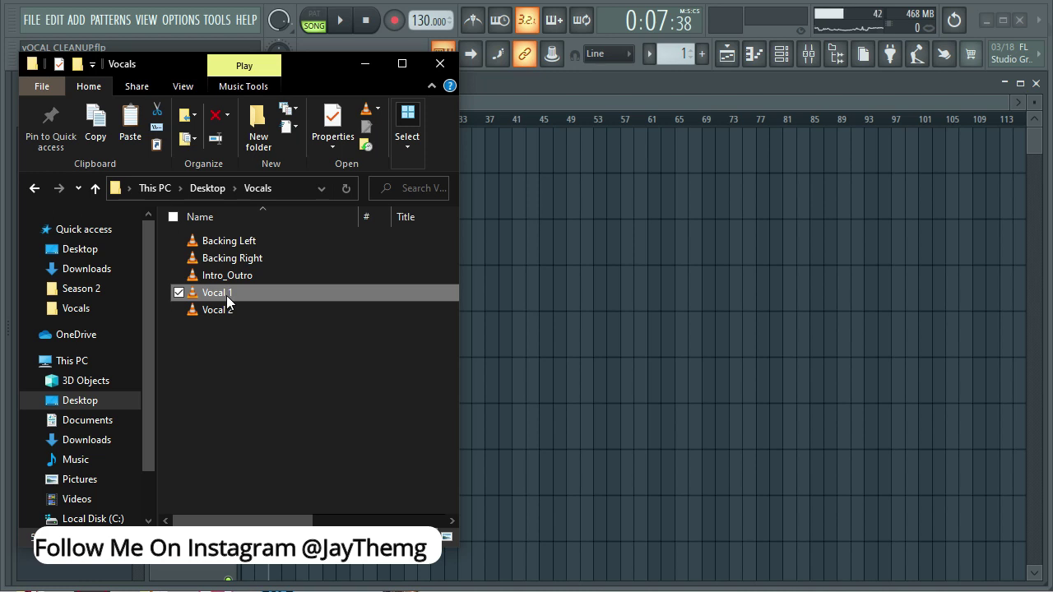
drag(217, 294, 254, 146)
- Open the Vocal 1 sample in Edison from its channel settings
double_click(421, 164)
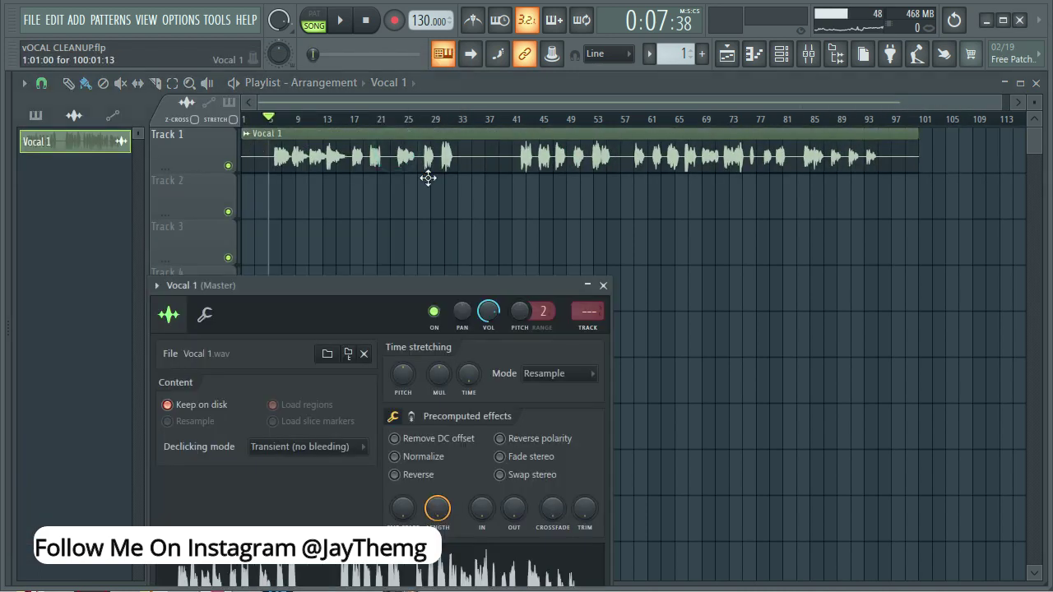
drag(448, 288, 492, 150)
right_click(476, 482)
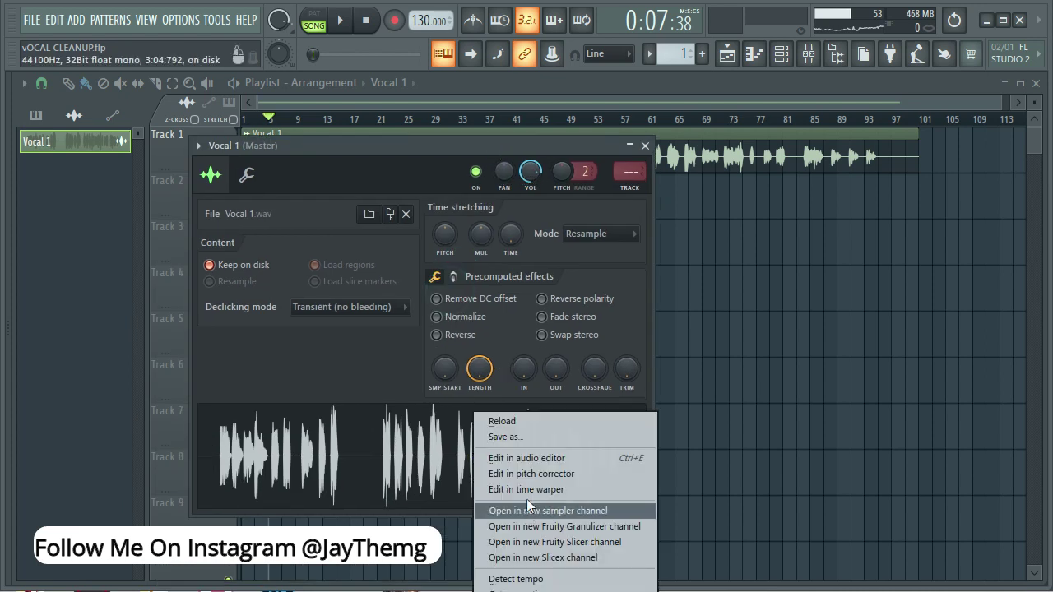
click(523, 459)
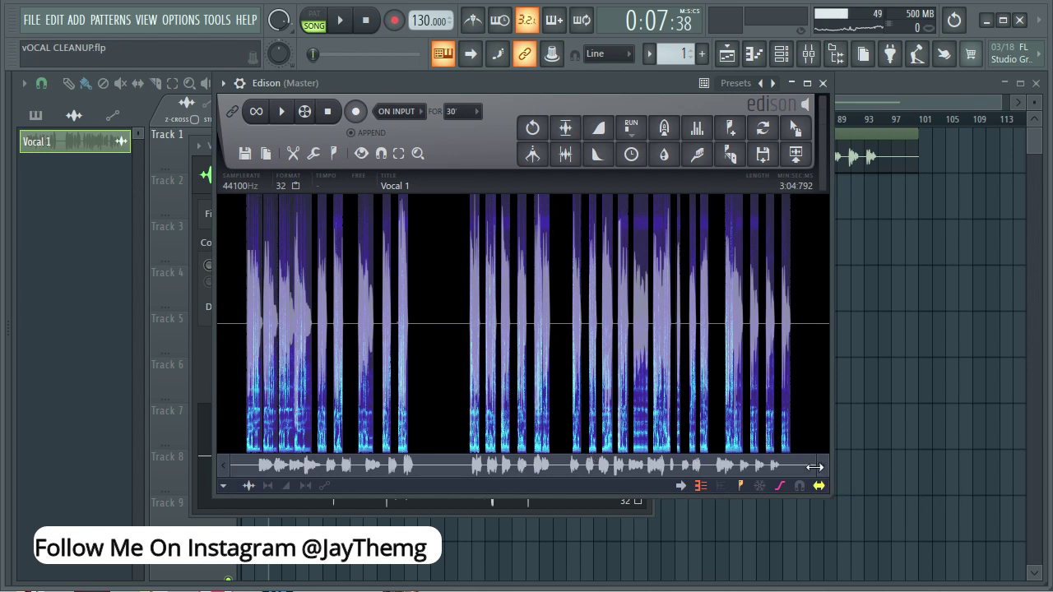
- Zoom in and select the noise-only gap at 13:484–13:541
drag(815, 467, 290, 467)
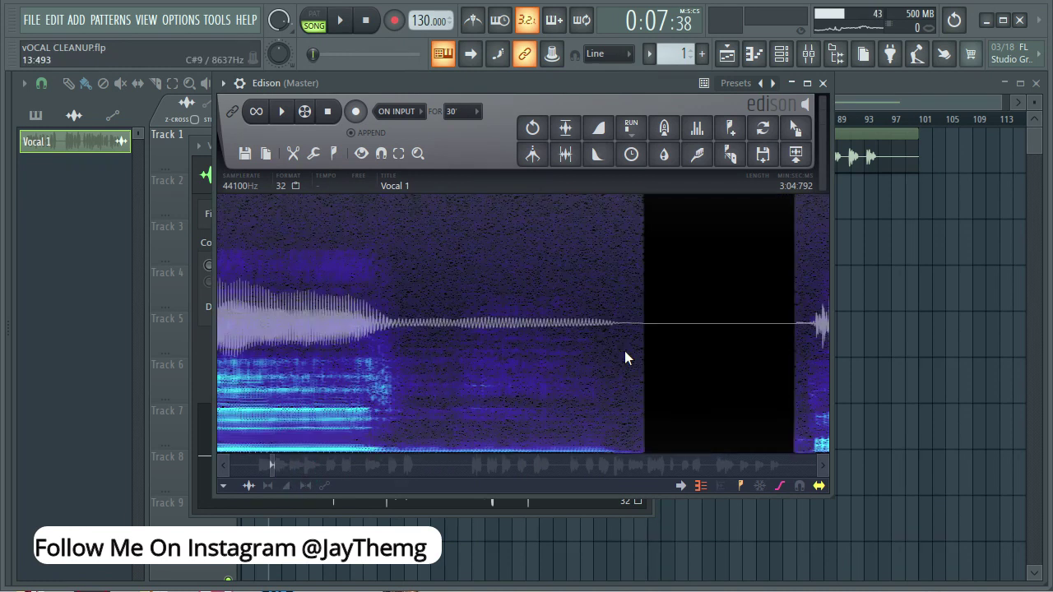
drag(627, 342, 642, 341)
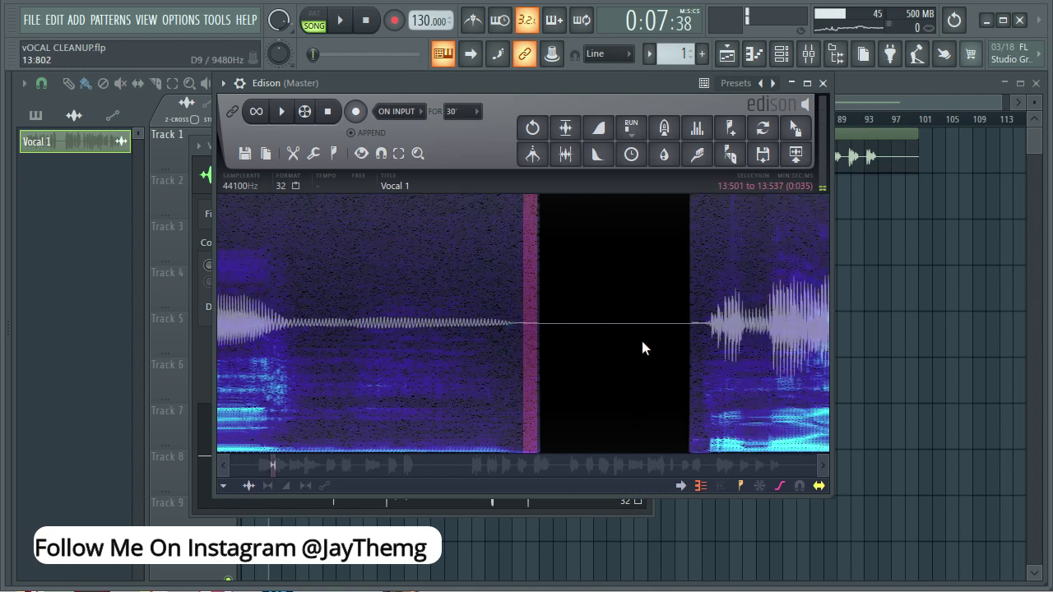
click(536, 336)
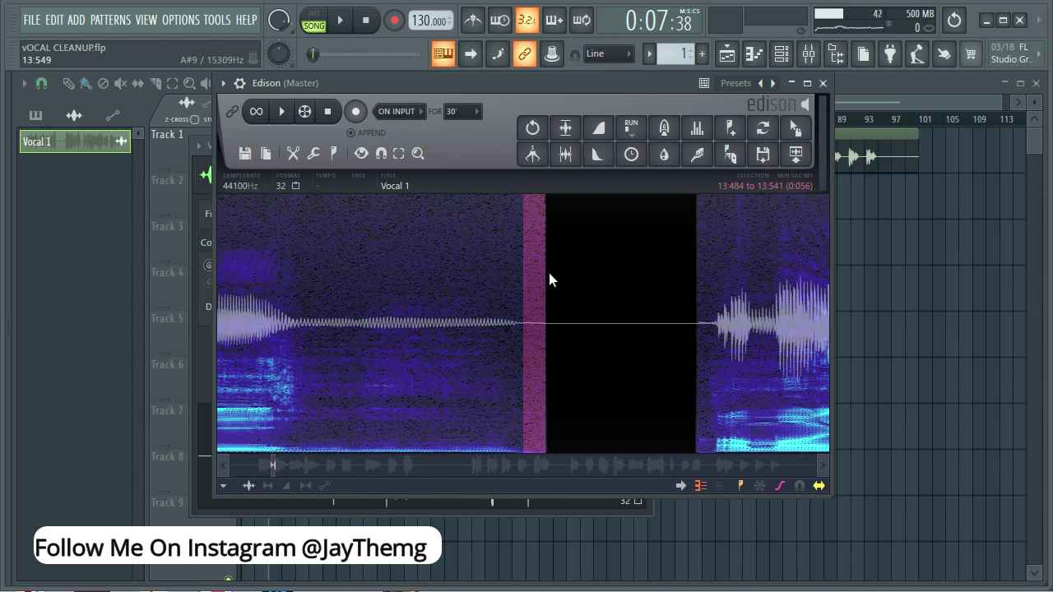
- Acquire a noise profile from the gap, then select the whole take and apply the denoise
click(704, 159)
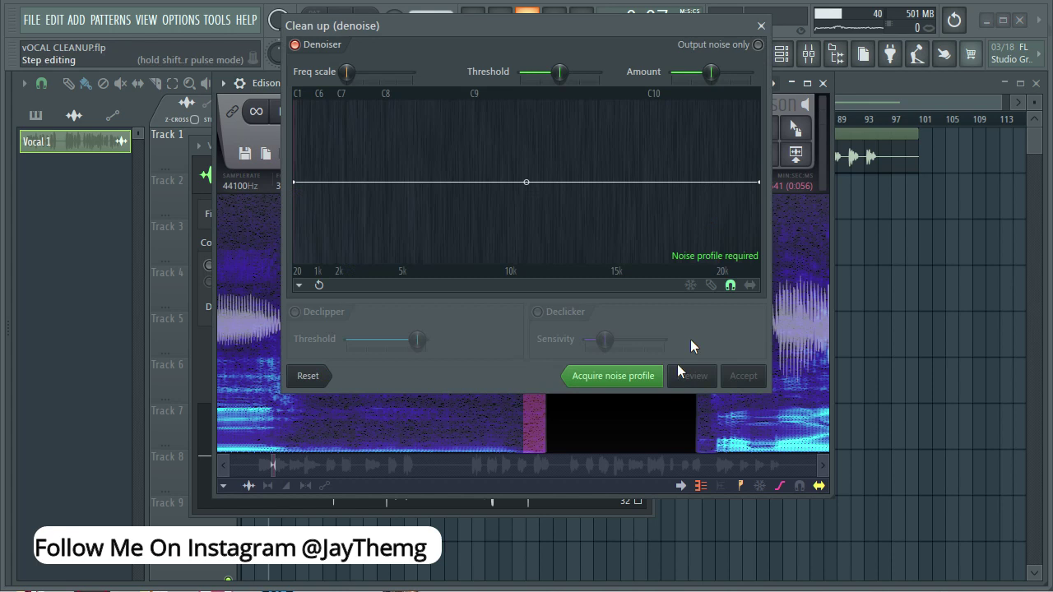
click(621, 379)
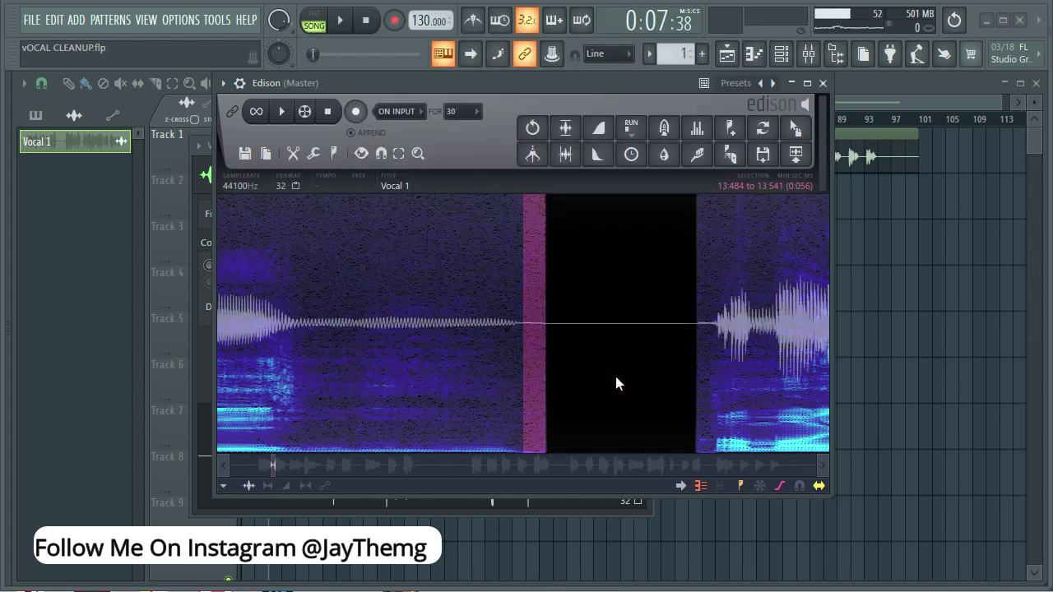
double_click(810, 465)
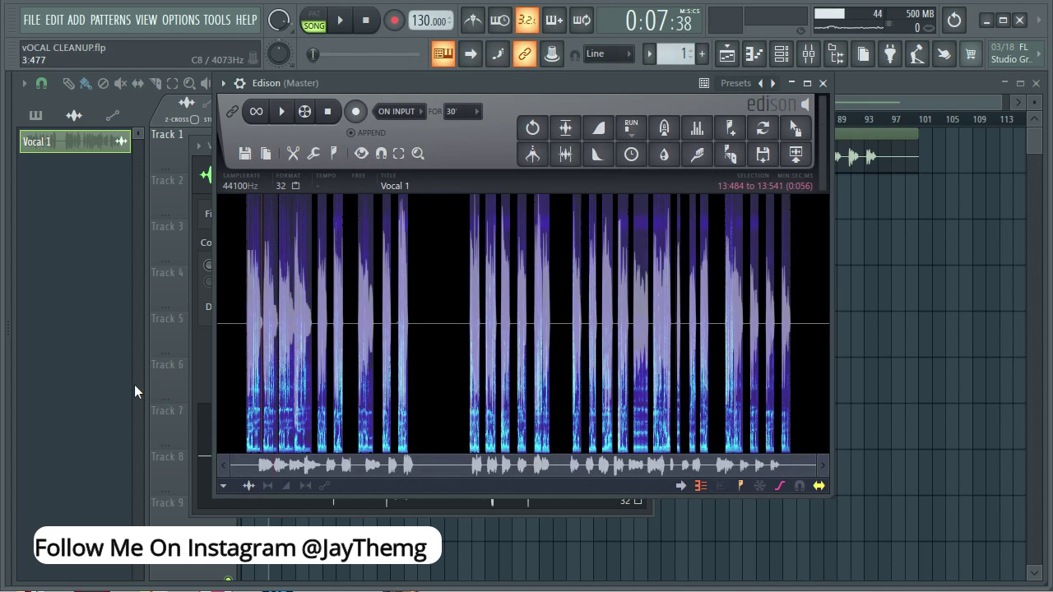
double_click(299, 355)
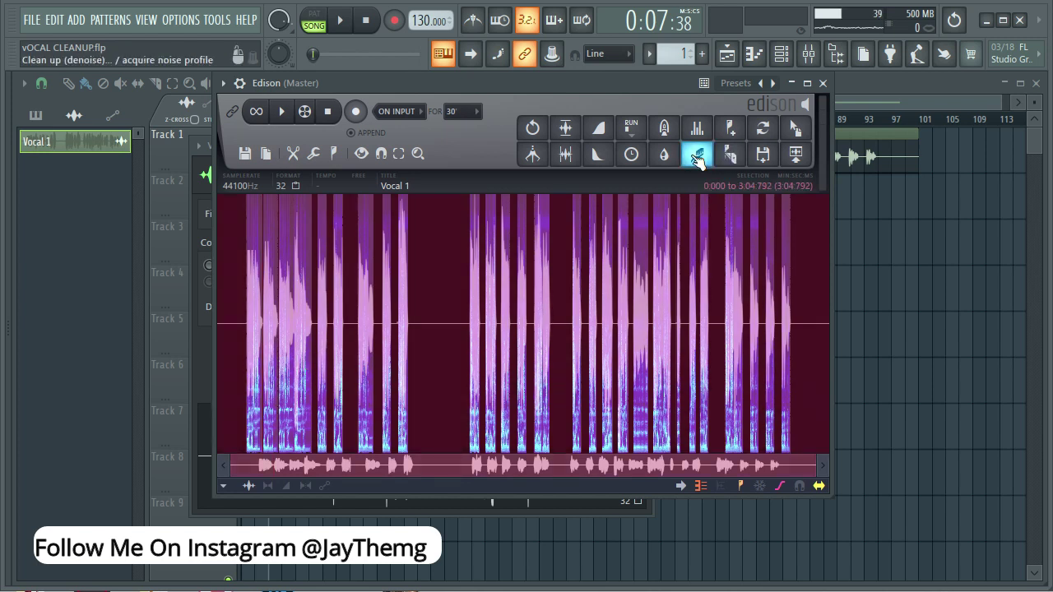
click(696, 157)
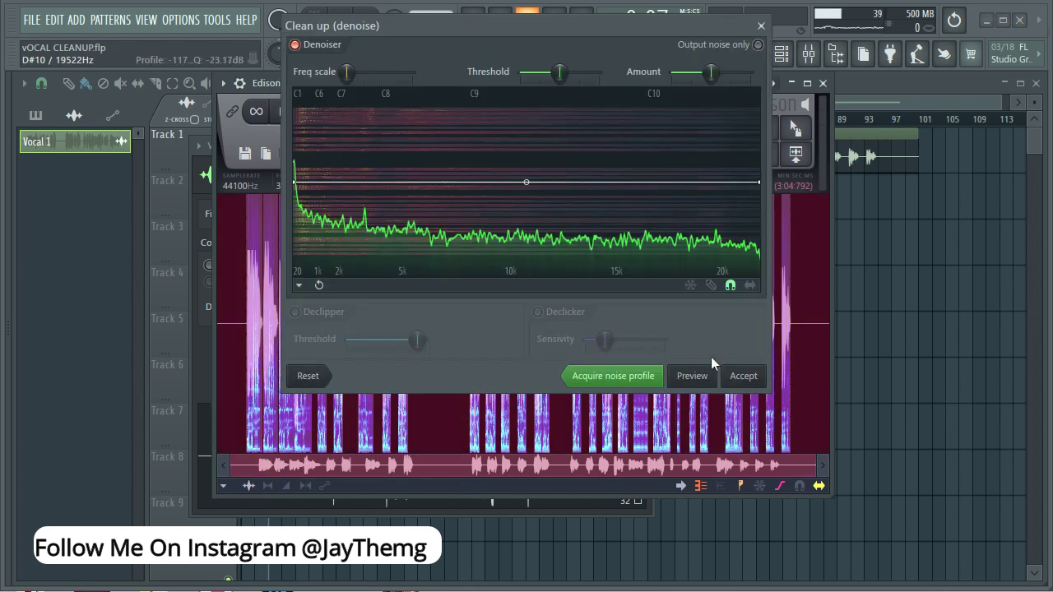
click(743, 378)
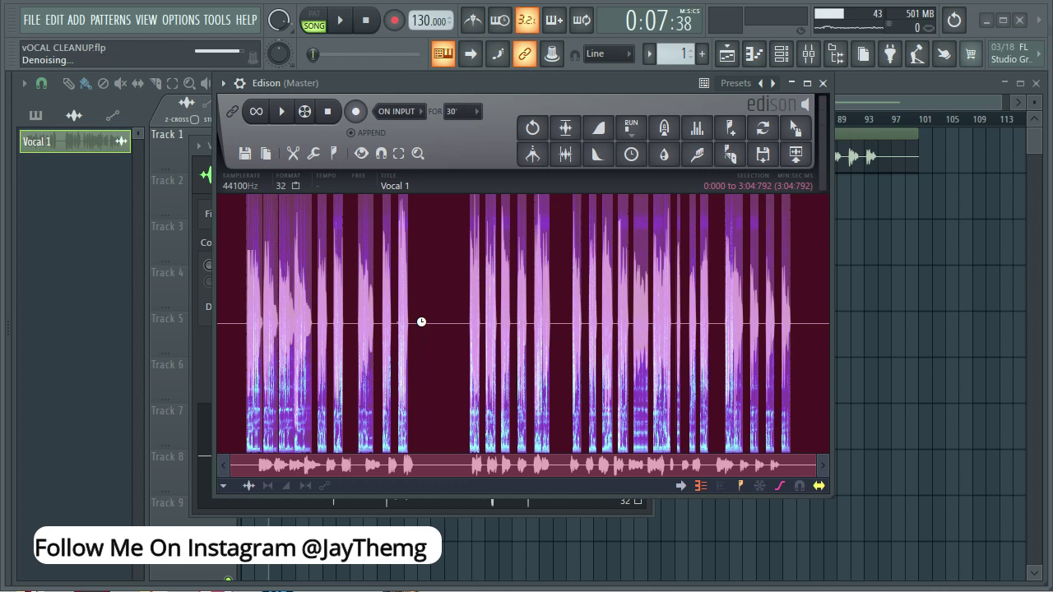
- Swap the original Vocal 1 clip for the cleaned Vocal 1_2 on Track 1
drag(794, 128, 960, 335)
right_click(335, 152)
drag(339, 191, 330, 138)
- Load Nectar 3 in the first effect slot of mixer Insert 1
double_click(307, 154)
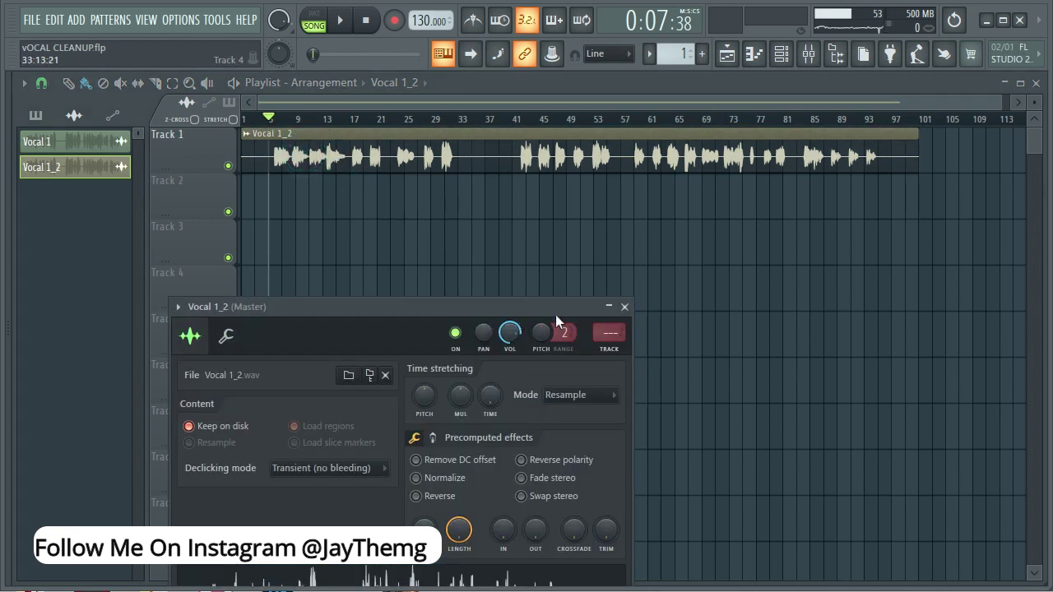
scroll(605, 329, up, 1)
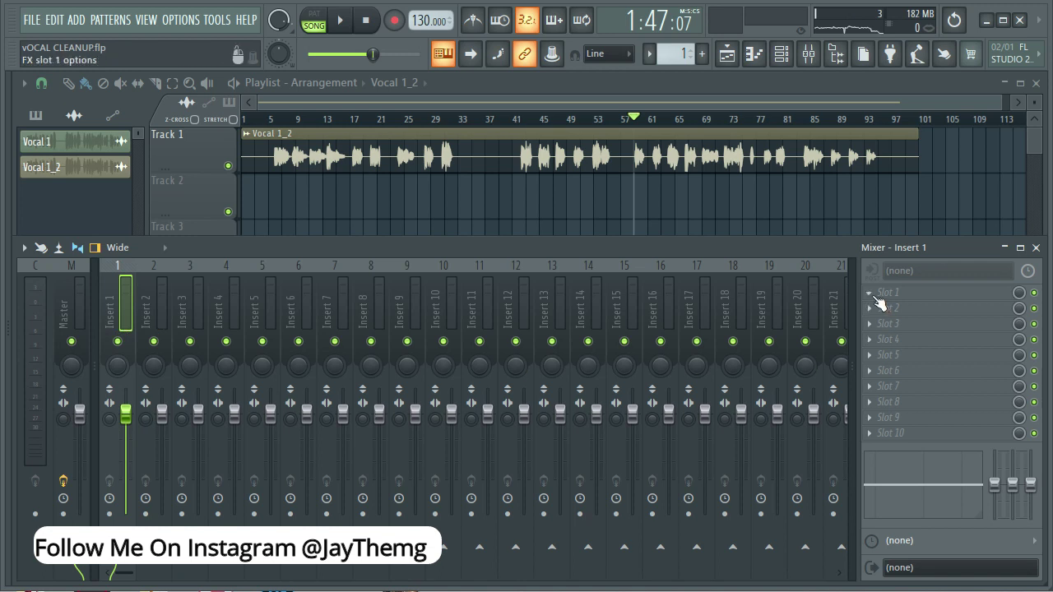
click(873, 301)
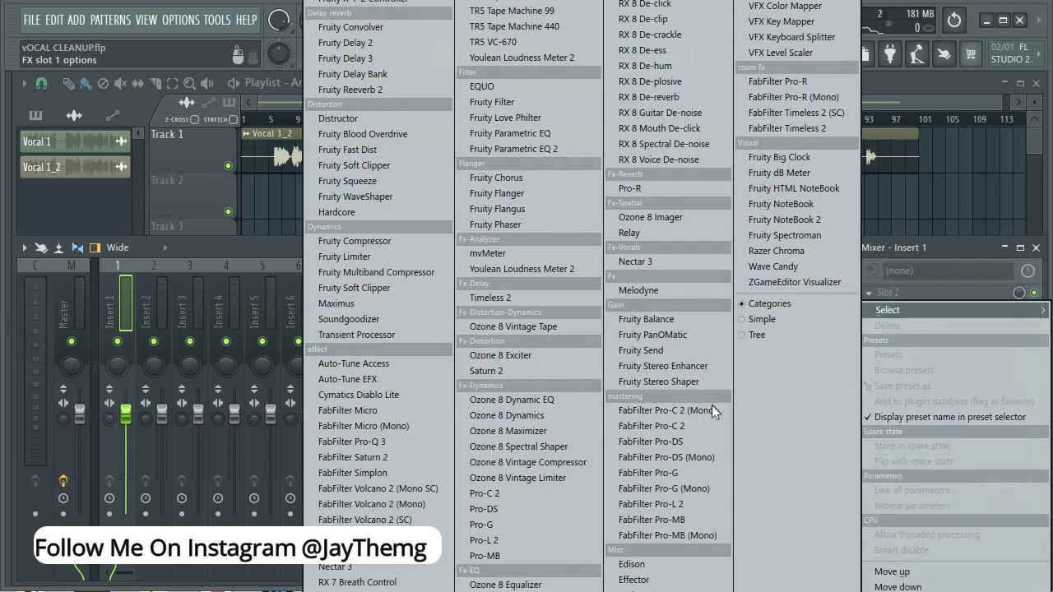
click(654, 261)
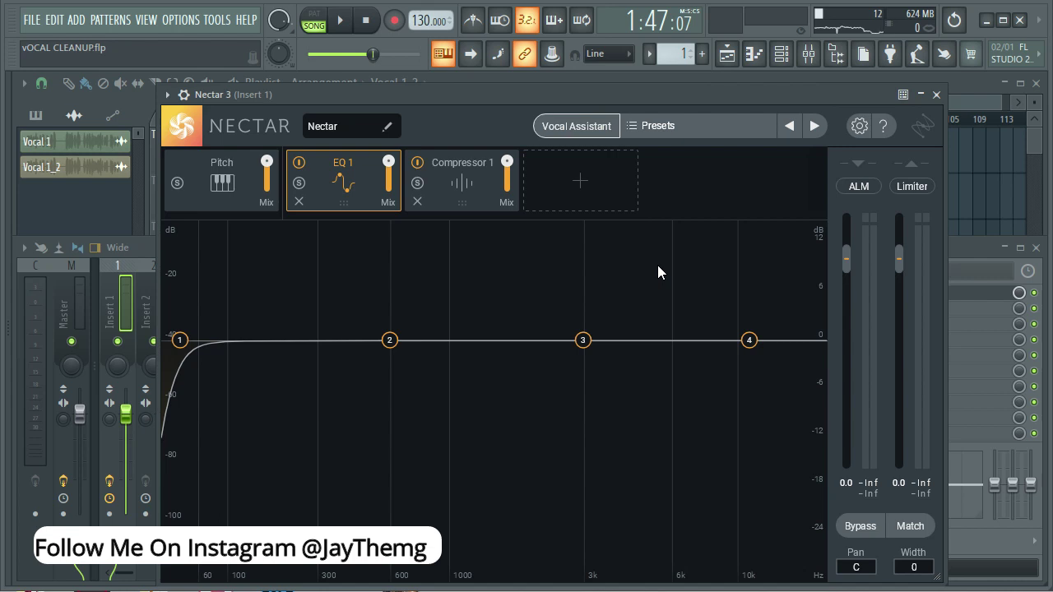
- Run Nectar's Vocal Assistant in Assist mode with Modern, Moderate while the song plays
click(593, 133)
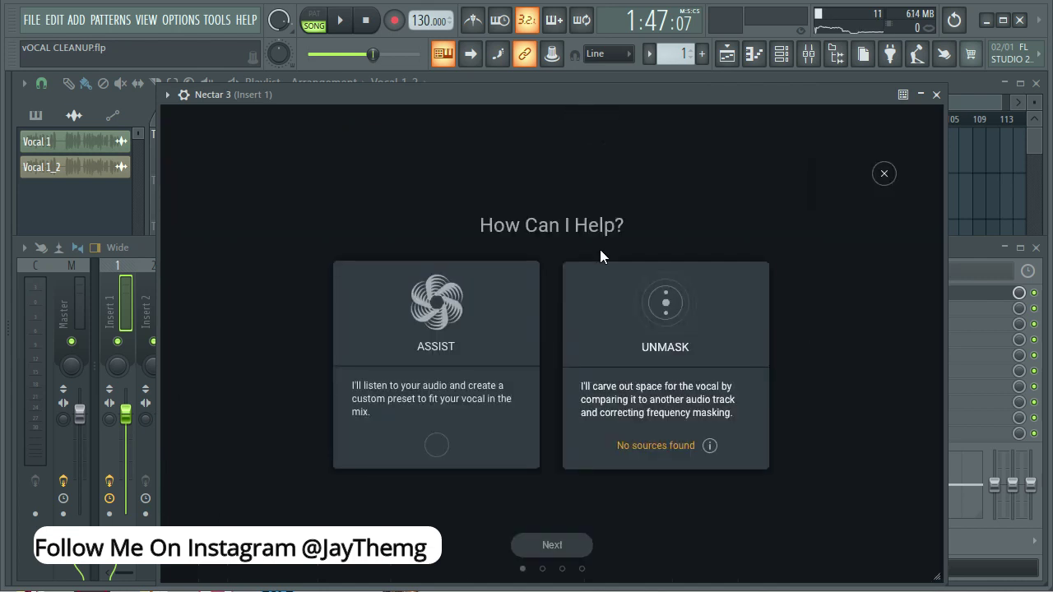
click(434, 442)
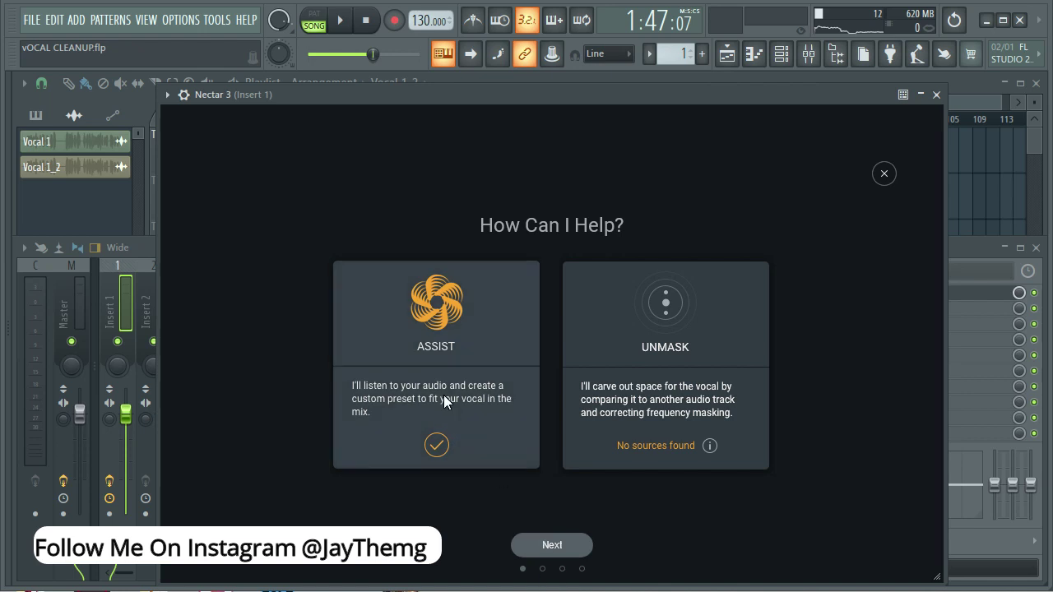
click(554, 547)
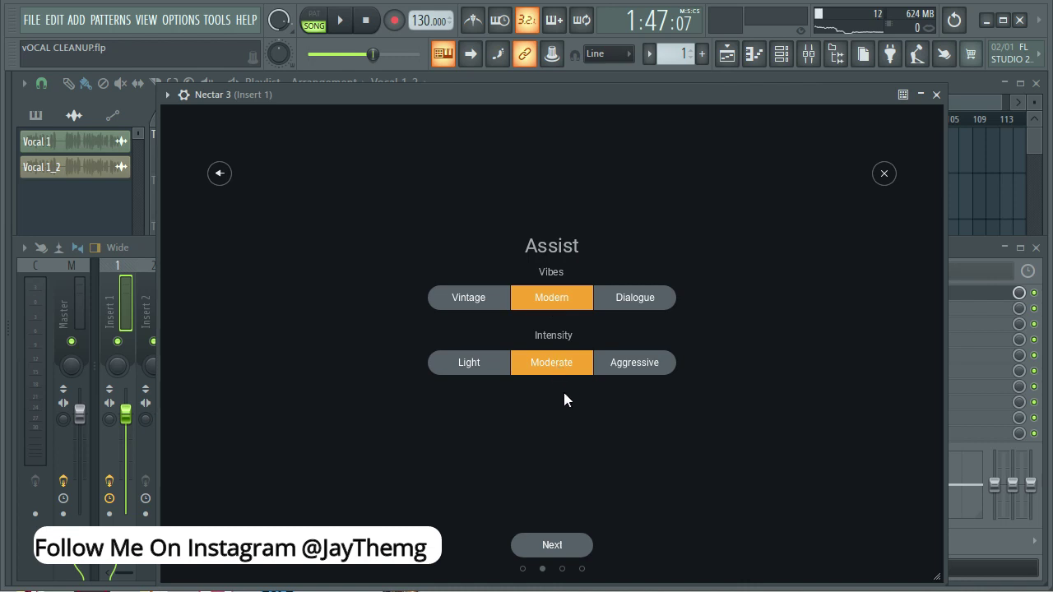
click(562, 546)
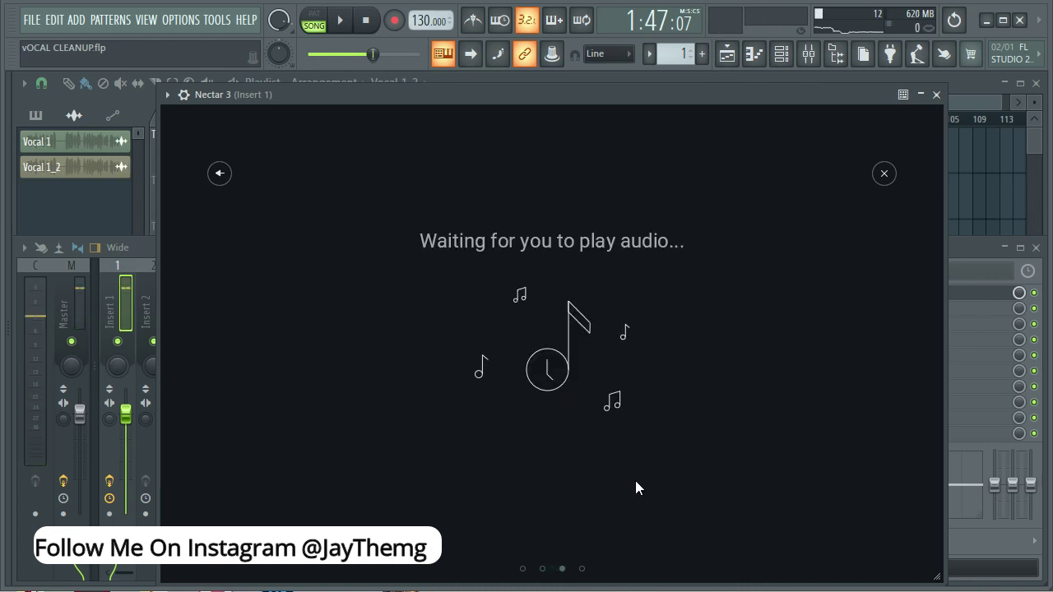
key(space)
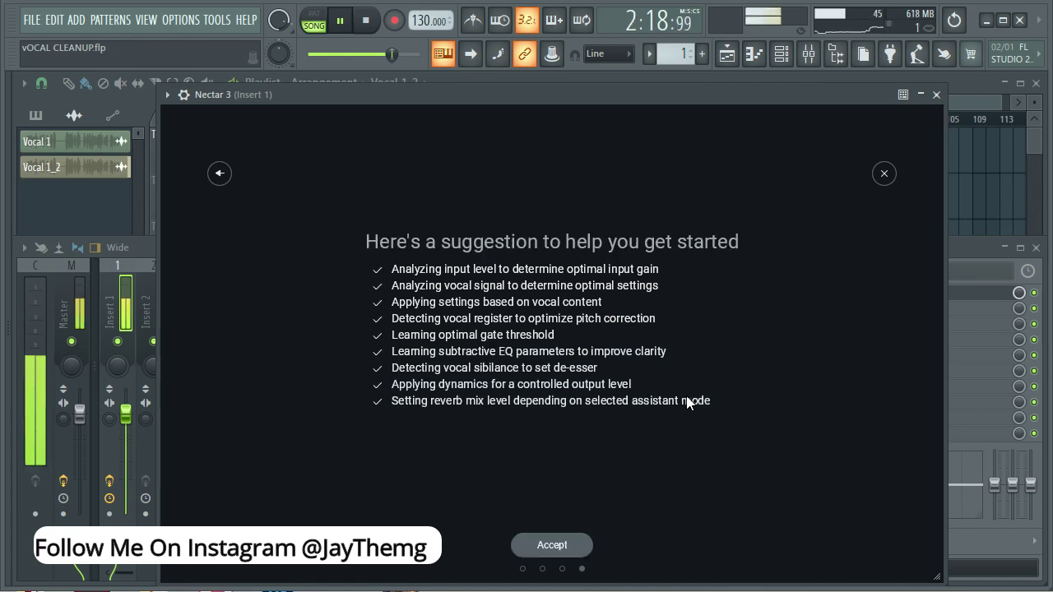
key(space)
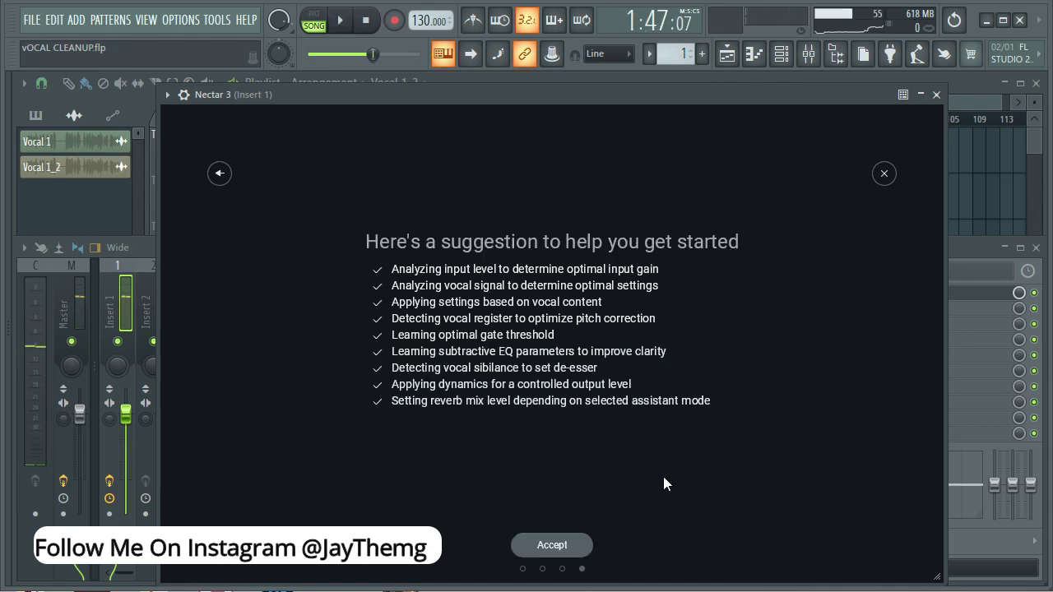
- Accept the suggested chain and remove the Gate, EQ 2, Compressor 1 and Reverb modules
click(557, 551)
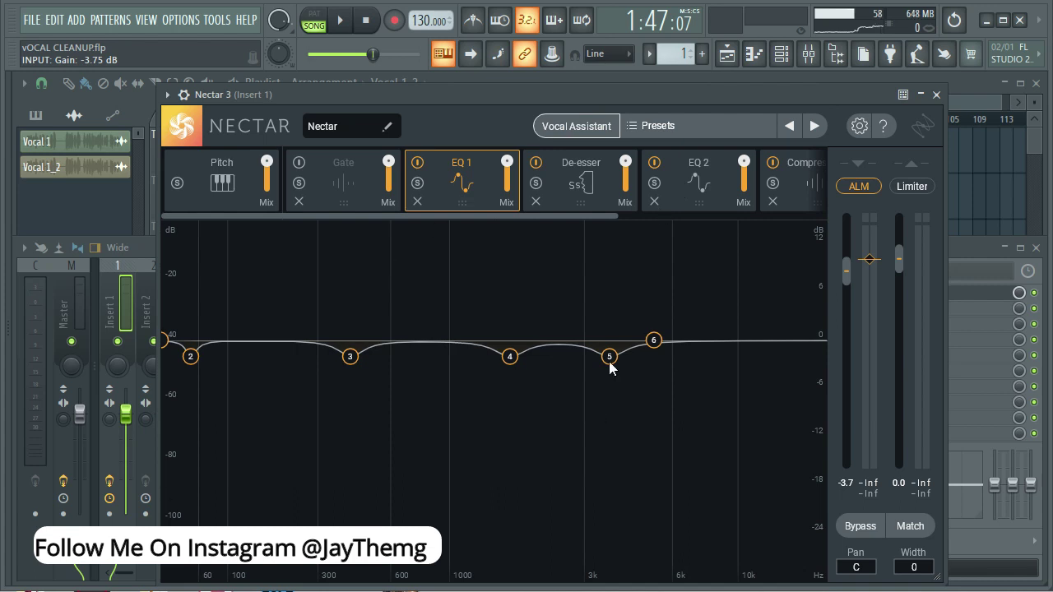
click(299, 202)
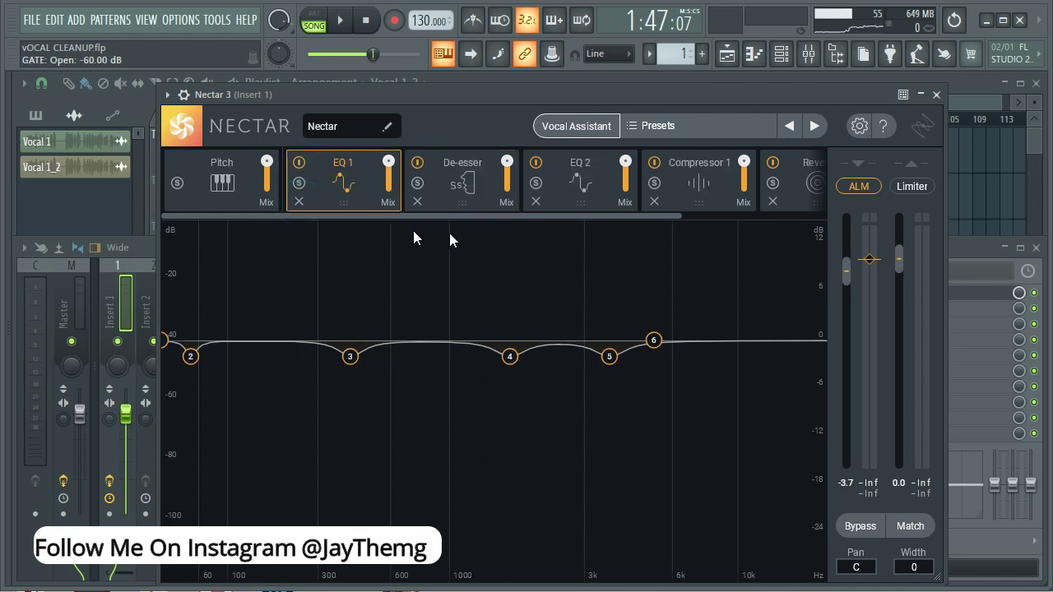
click(581, 174)
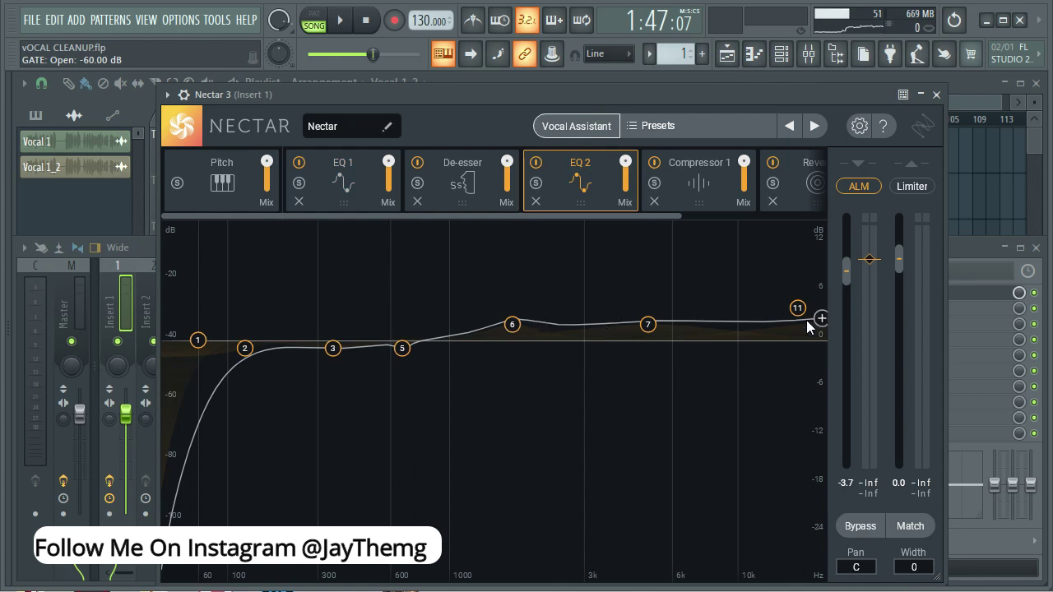
click(535, 202)
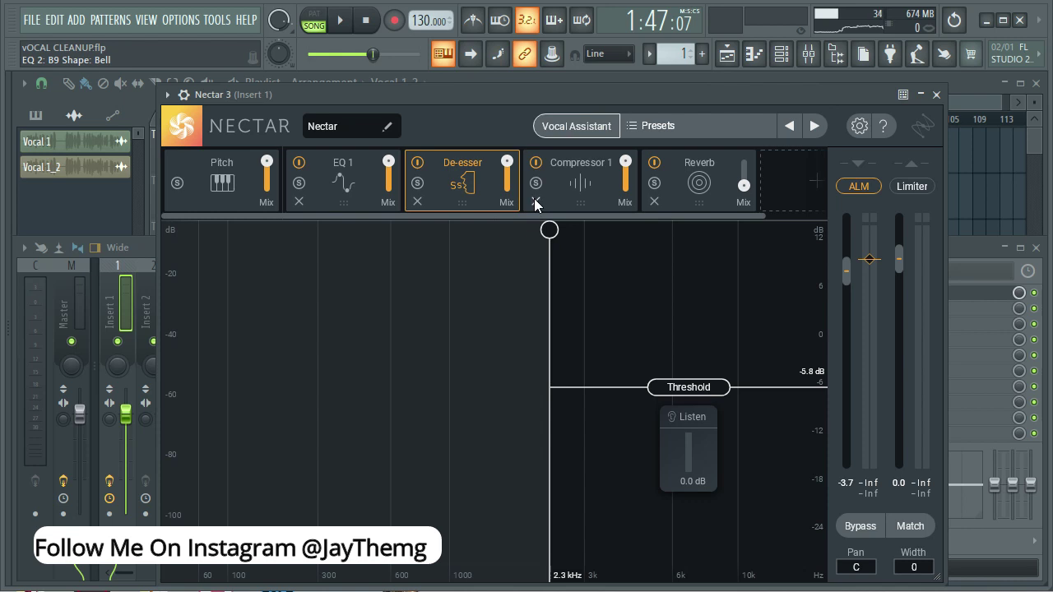
click(536, 201)
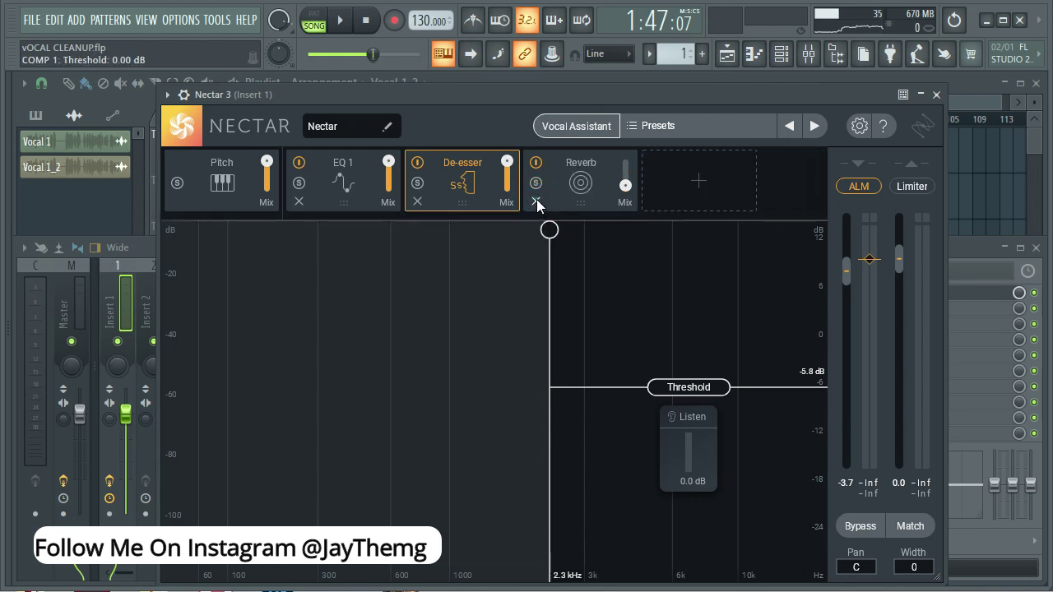
click(536, 201)
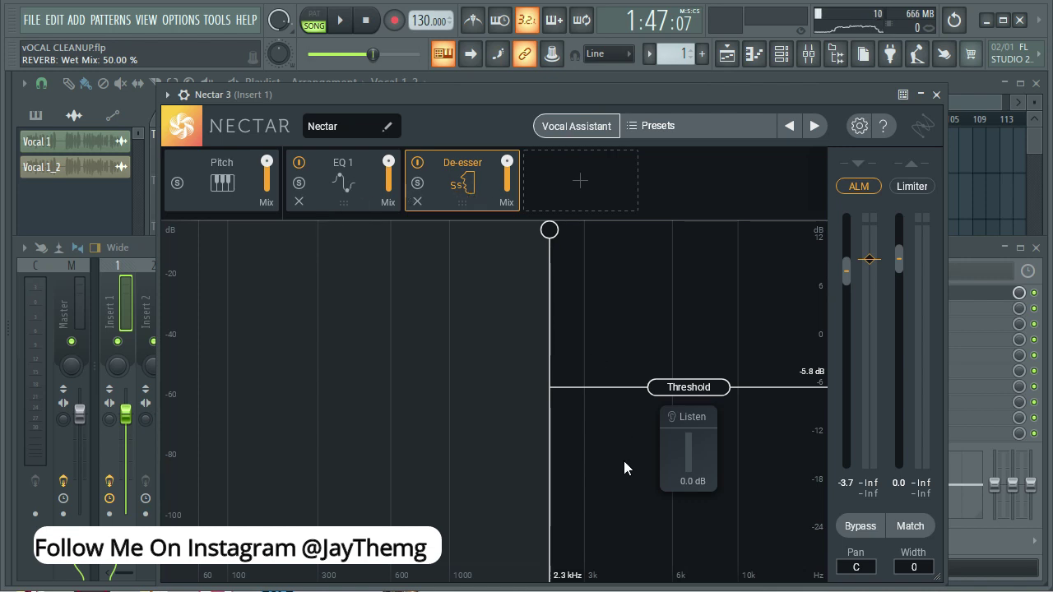
- Play the vocal twice to hear the Nectar processing and de-esser
key(space)
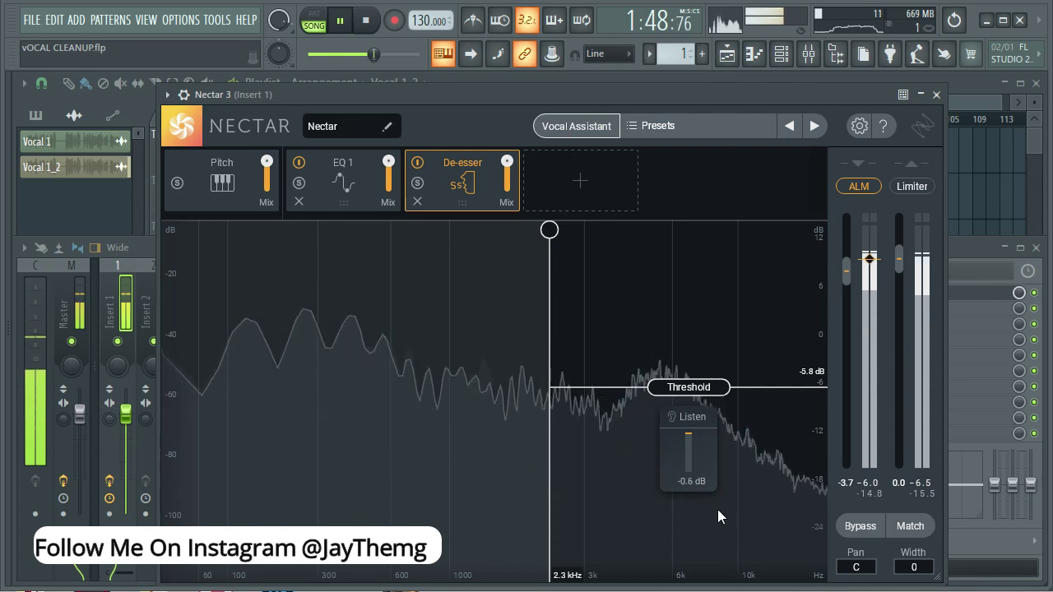
key(space)
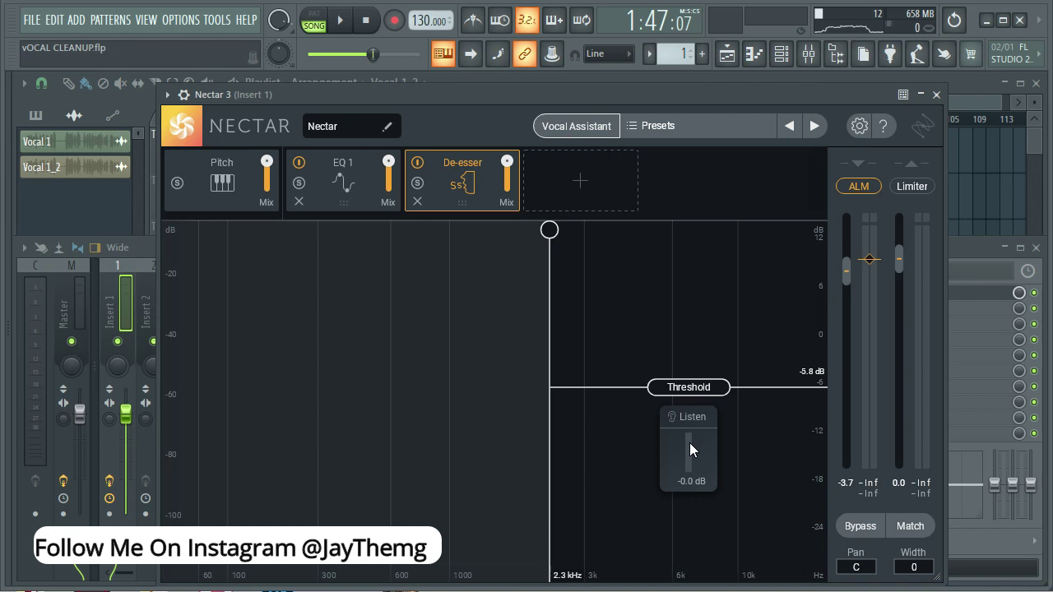
key(space)
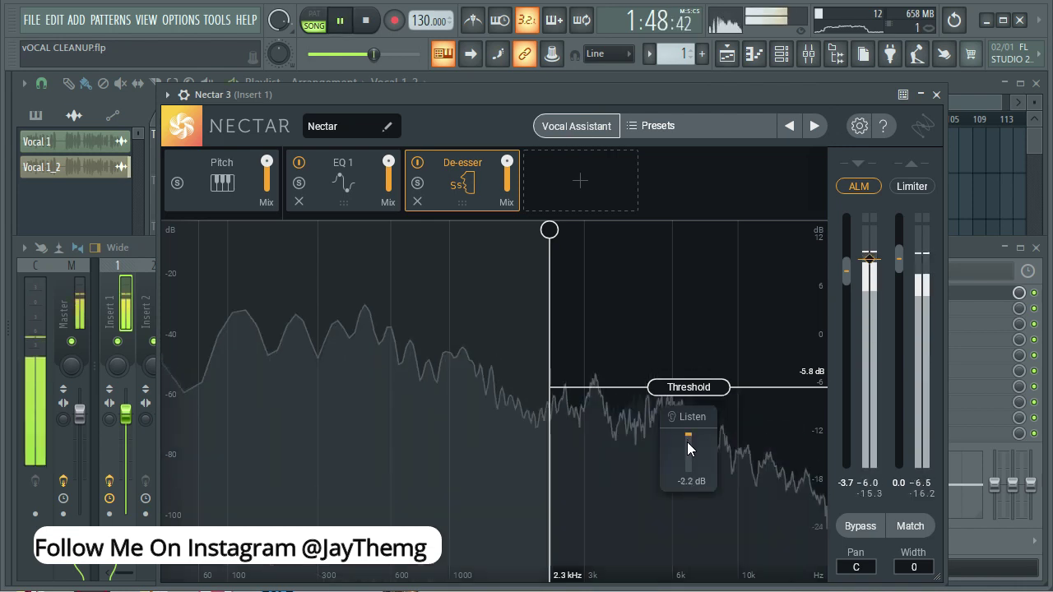
key(space)
- Watch the EQ 1 curve during playback, then close both Nectar windows
click(390, 207)
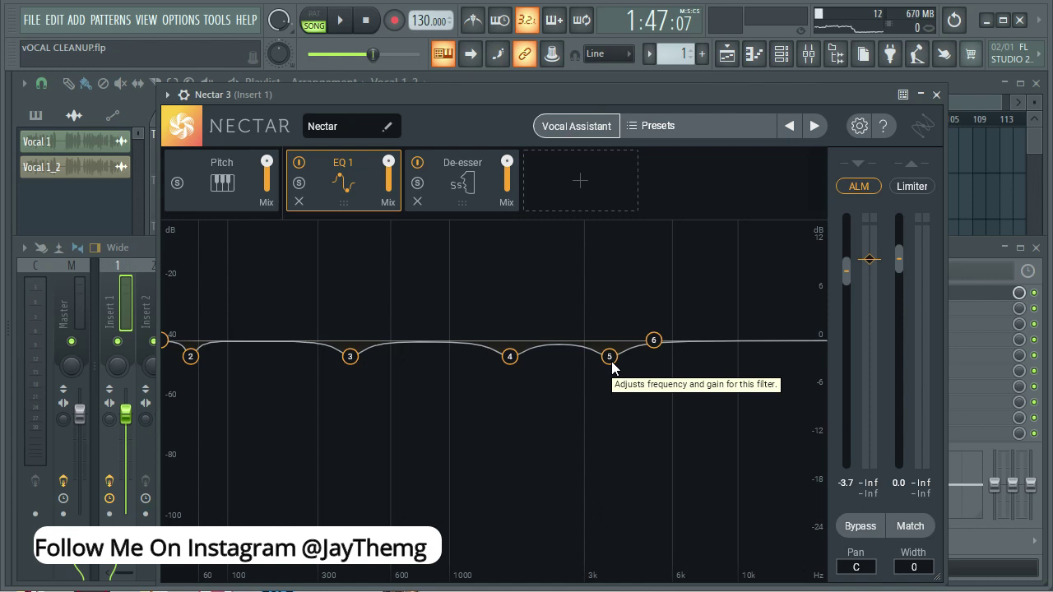
key(space)
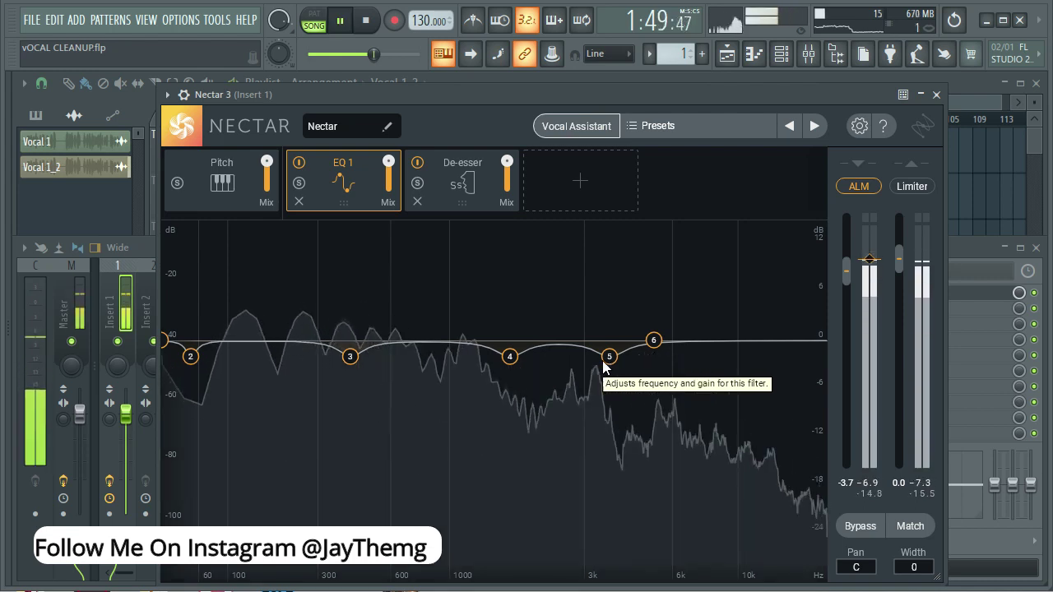
key(space)
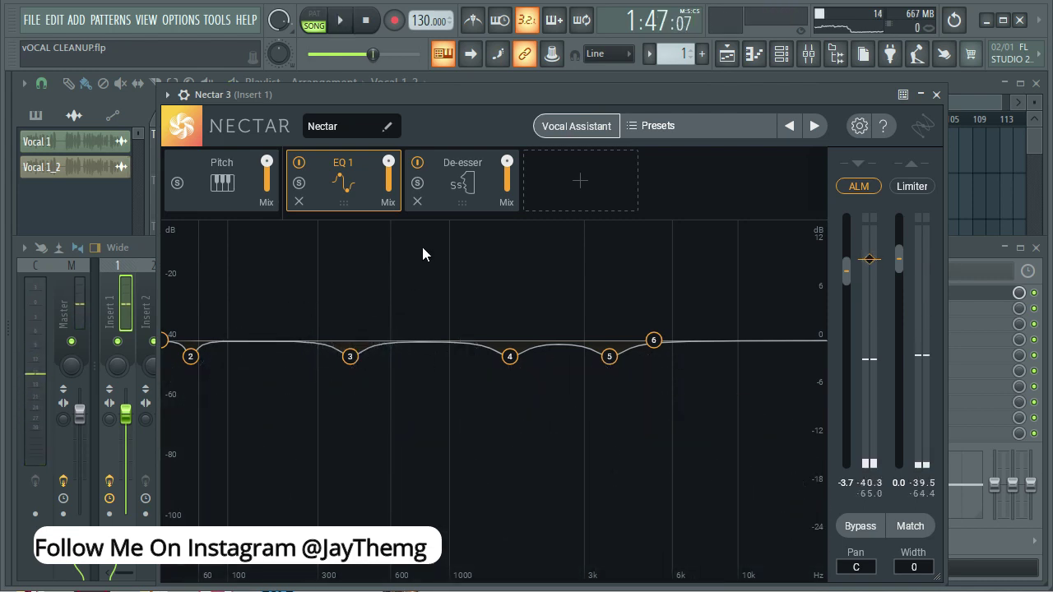
click(937, 96)
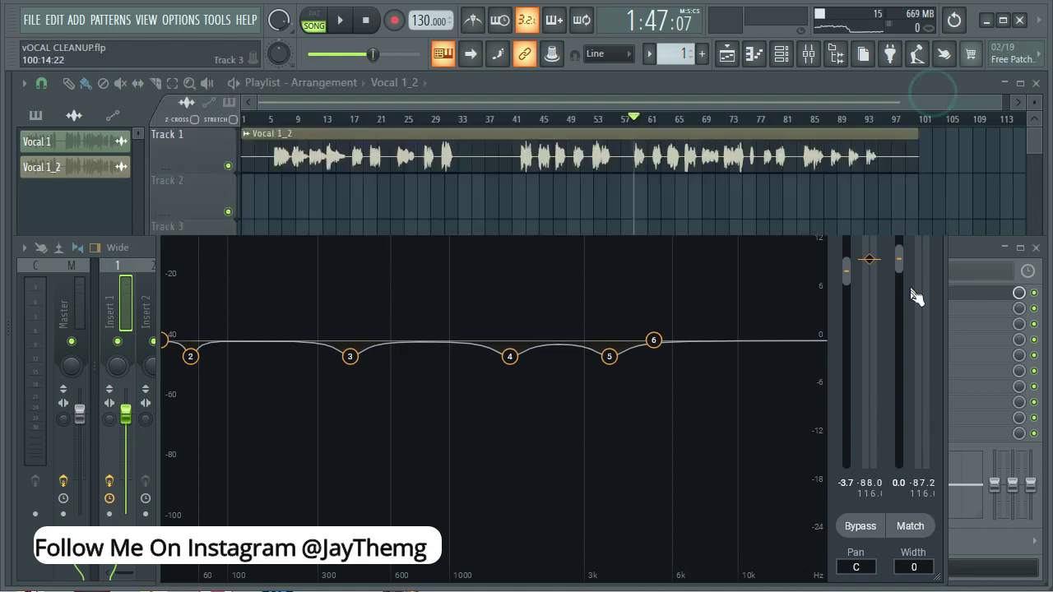
click(916, 170)
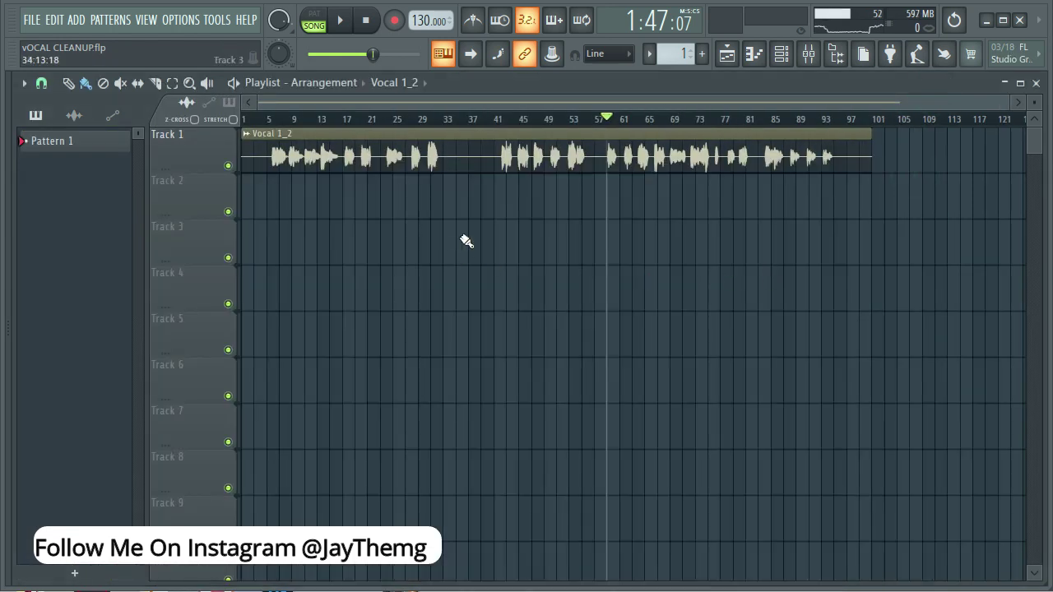
- Export the song as a WAV file to Desktop\Vocals, named 'Vocal 1 Cleaned'
click(55, 22)
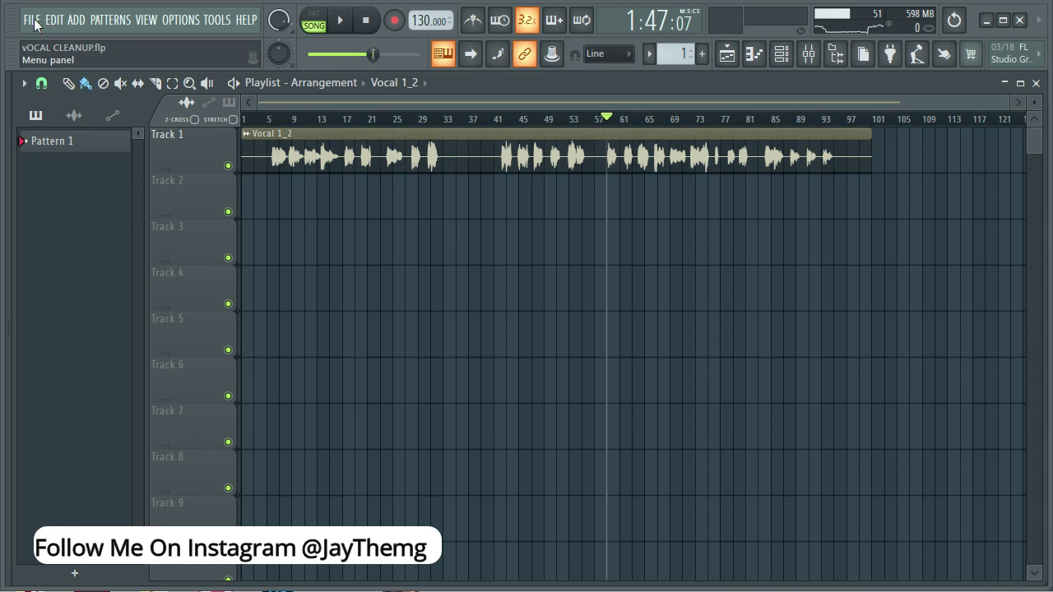
click(32, 21)
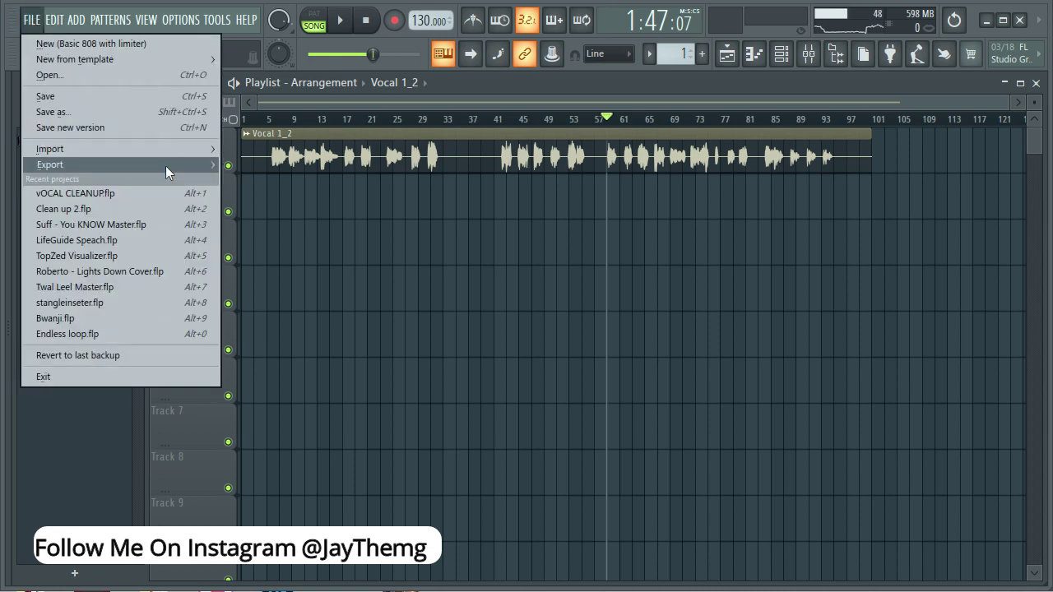
mouse_move(165, 165)
click(273, 177)
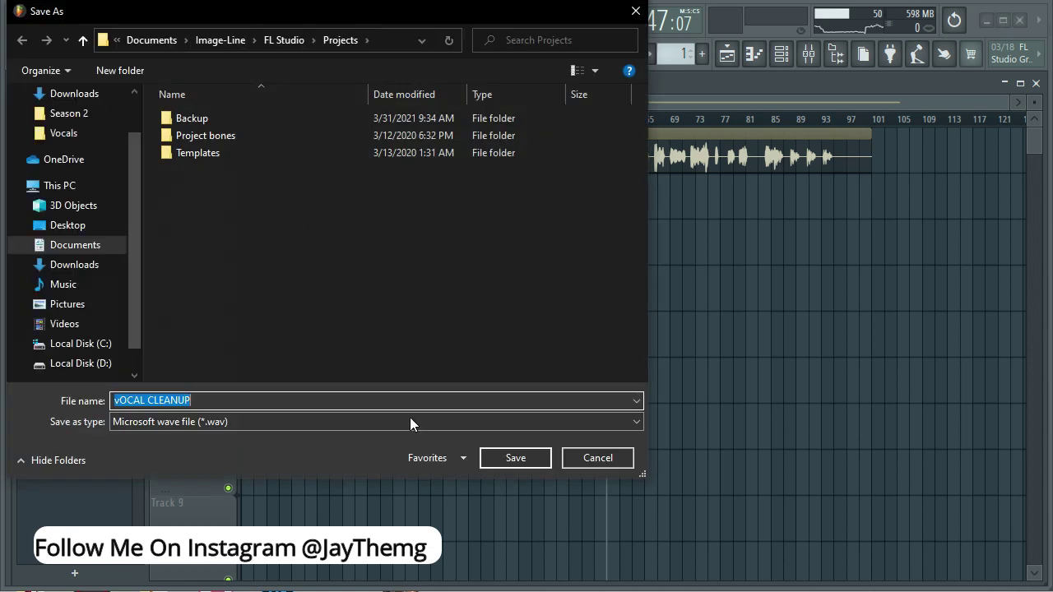
click(69, 227)
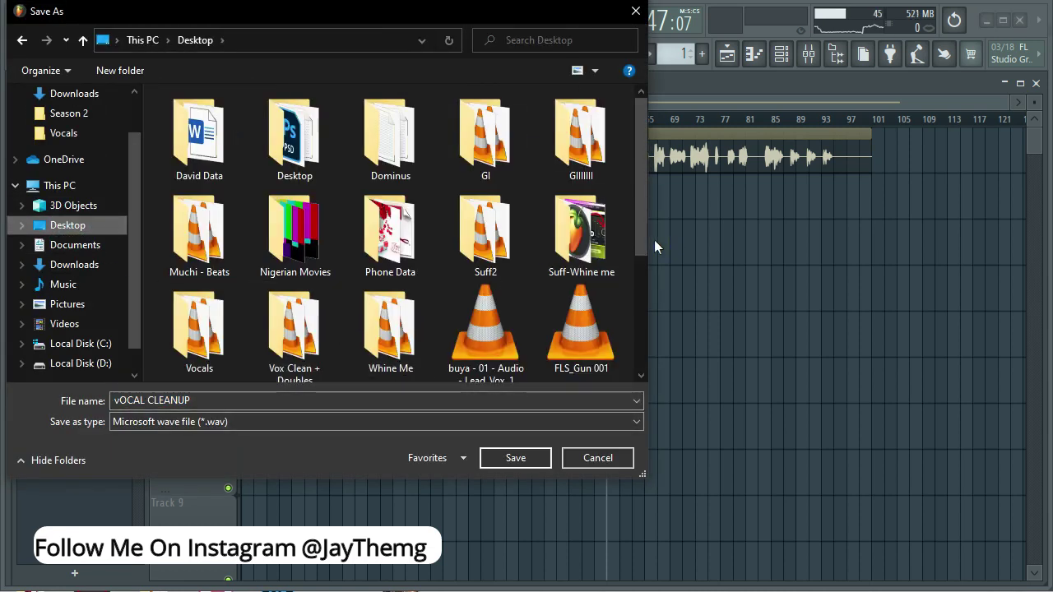
double_click(199, 324)
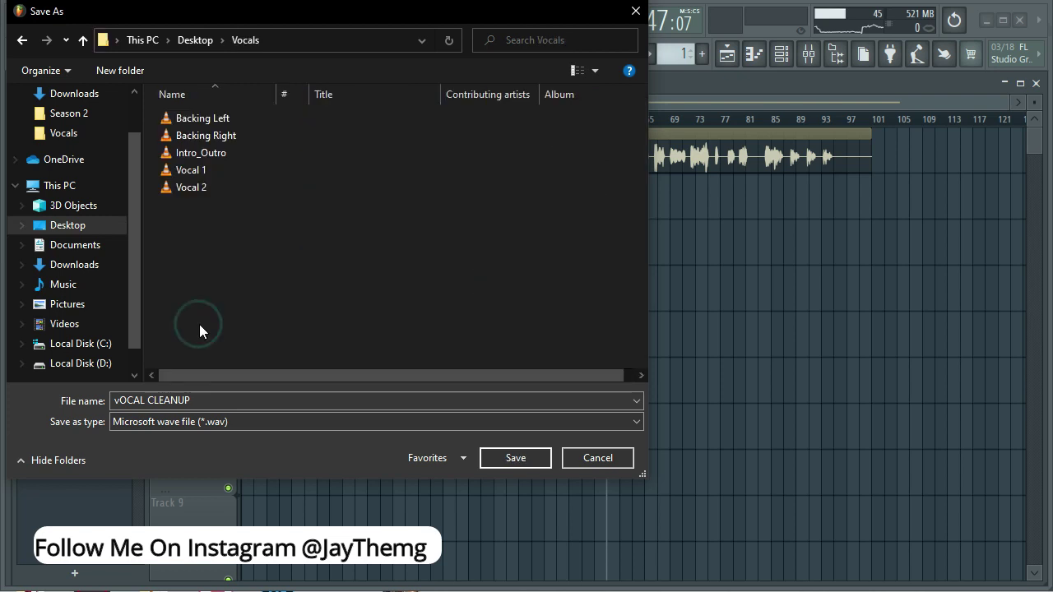
click(200, 175)
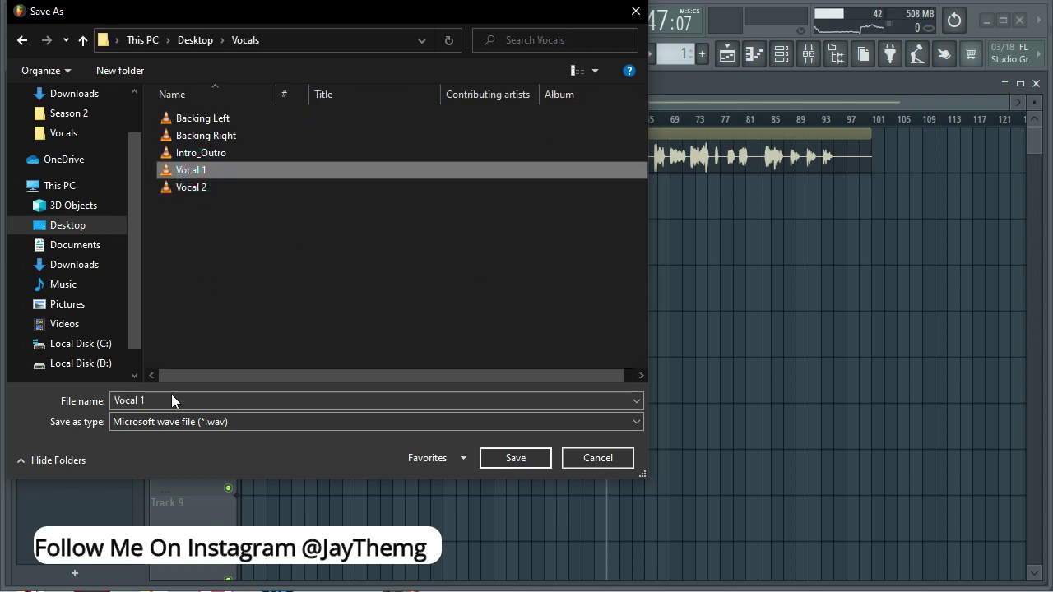
click(145, 400)
click(145, 401)
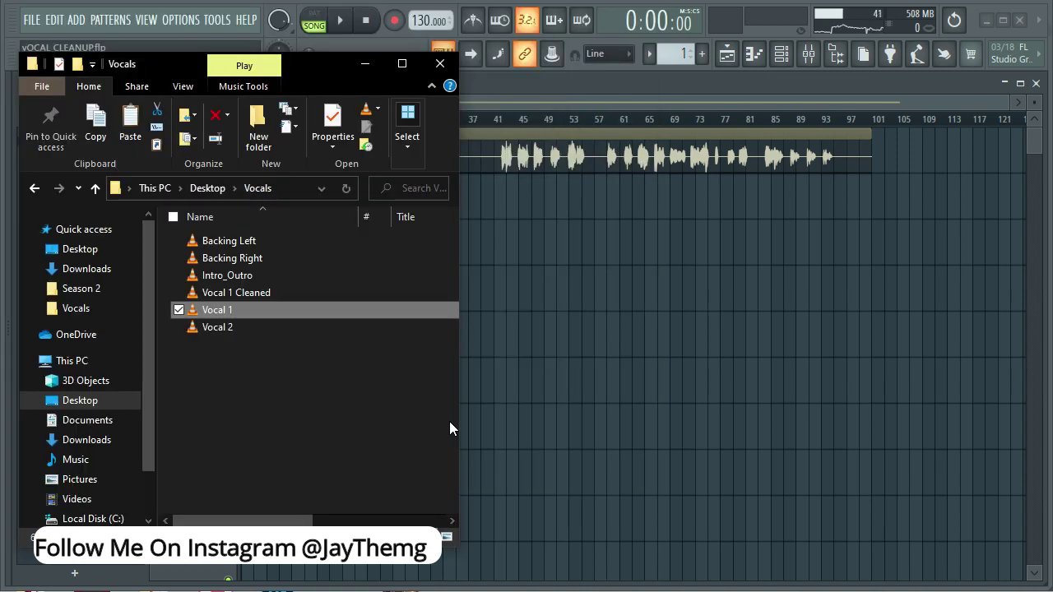
- Place Vocal 1 Cleaned in the playlist at bar 1, beneath the original Vocal 1_2 clip
click(264, 292)
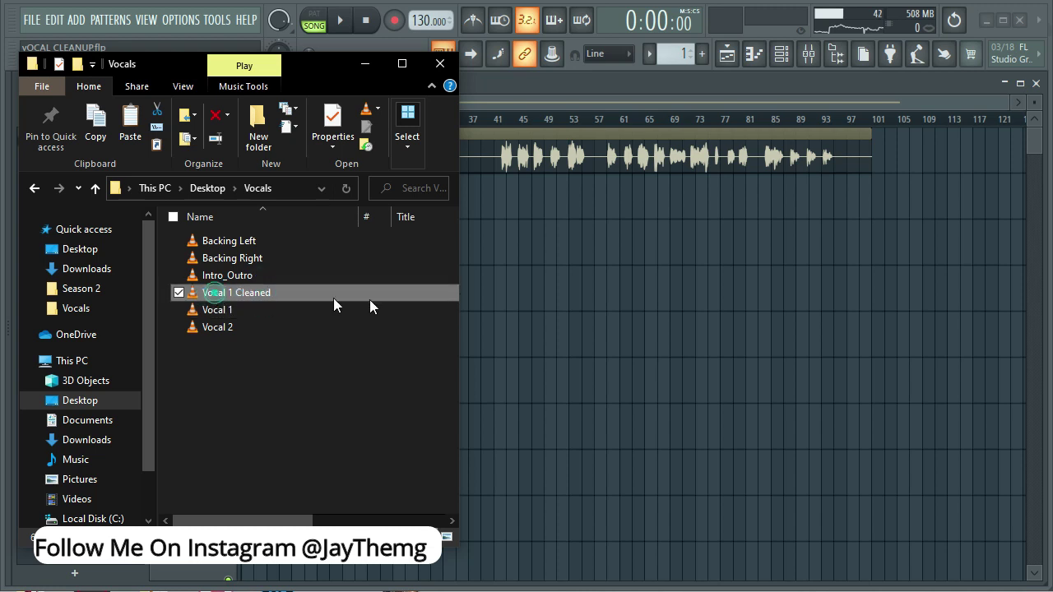
drag(333, 299, 601, 268)
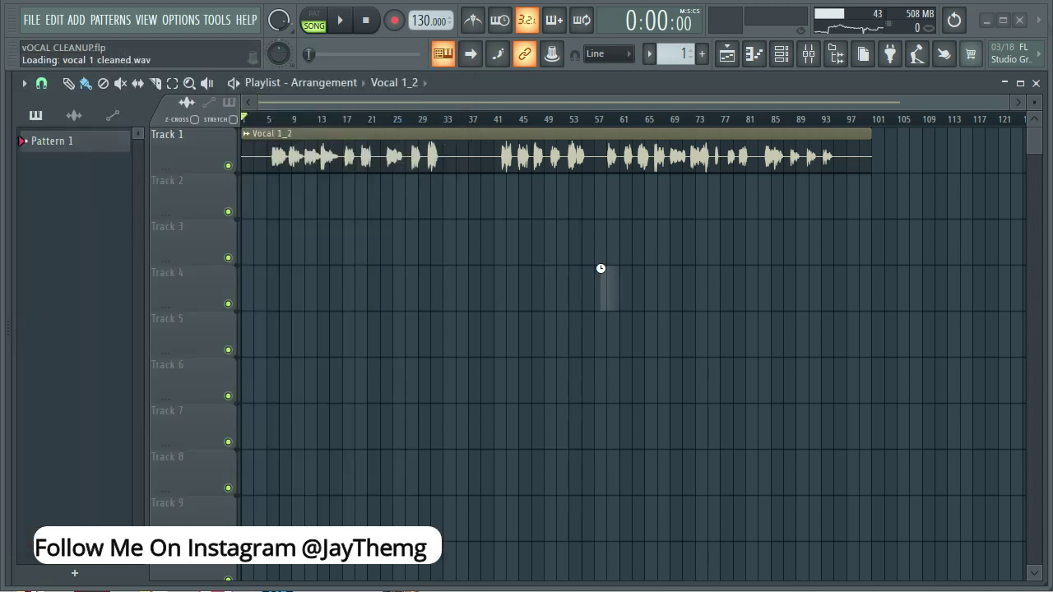
drag(656, 293, 297, 201)
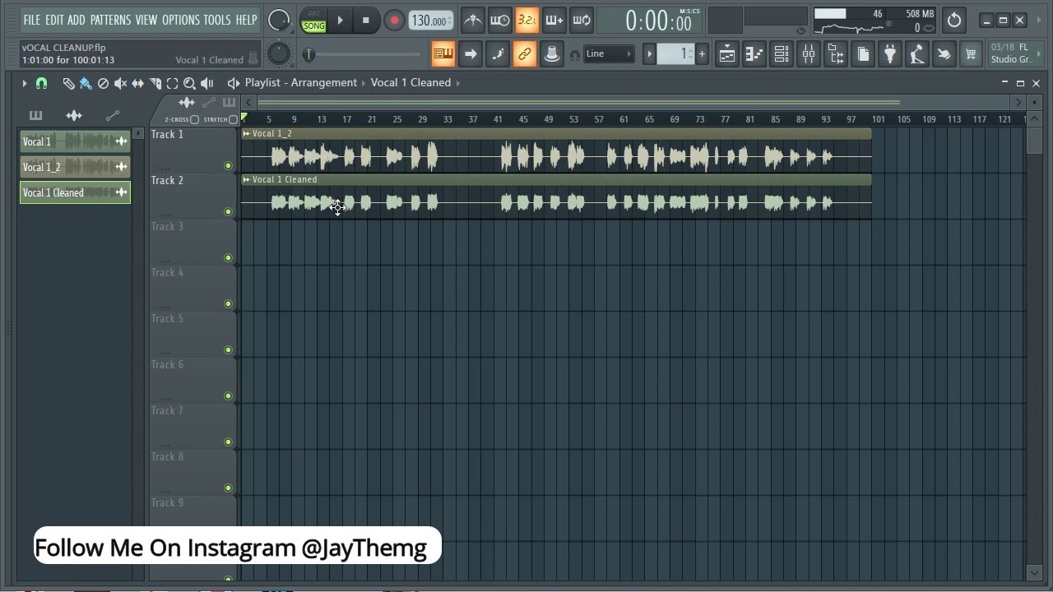
- Enlarge the track heights to compare, remove Vocal 1_2, and move Vocal 1 Cleaned up to Track 1
drag(190, 219, 470, 315)
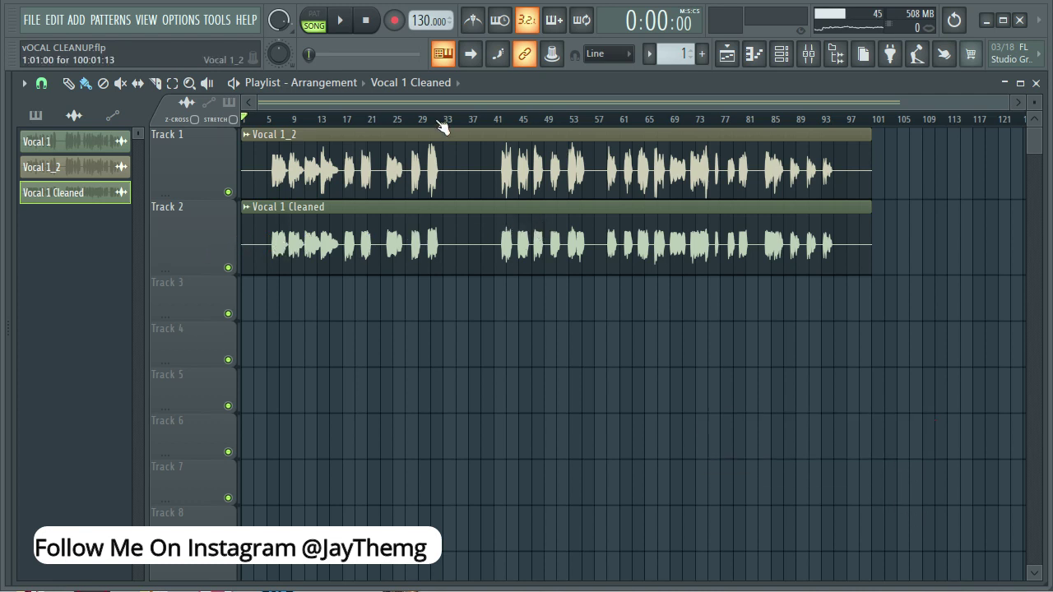
right_click(404, 158)
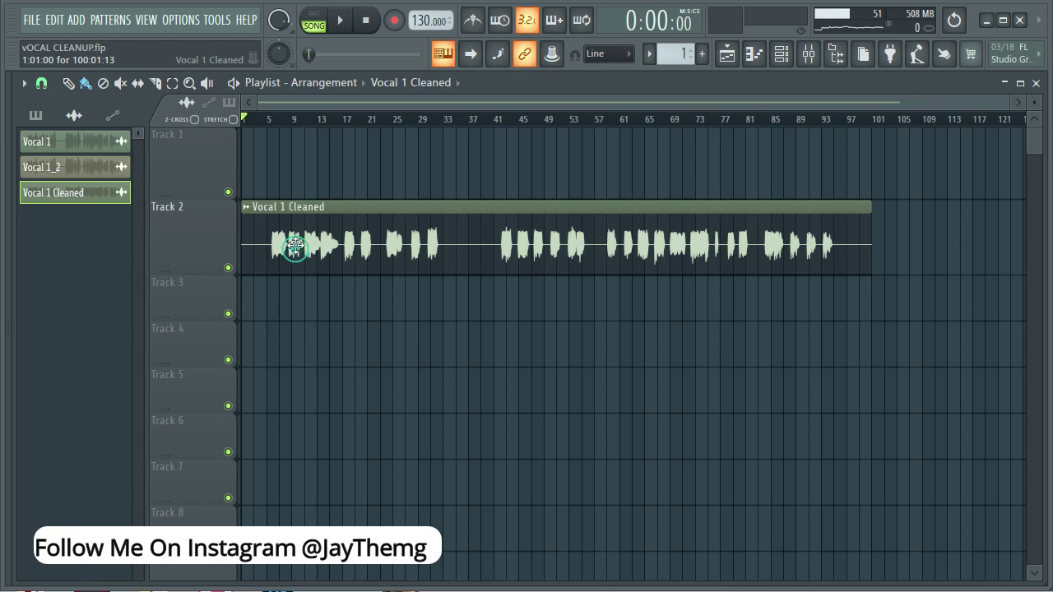
drag(295, 245, 293, 168)
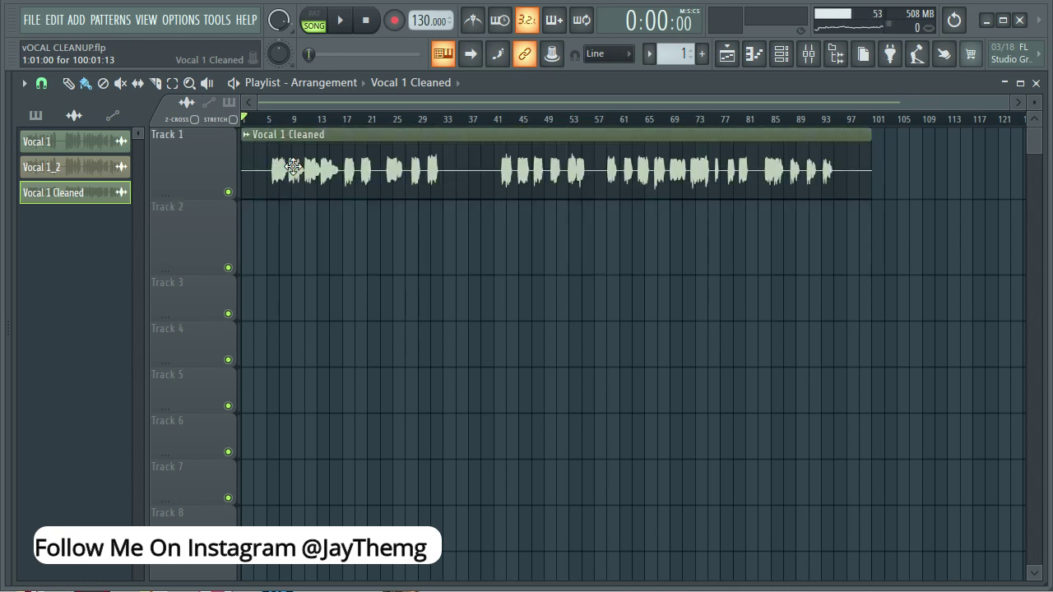
- Remove the Vocal 1 Cleaned clip and bring Vocal 2.wav from the Vocals folder into the playlist
right_click(294, 168)
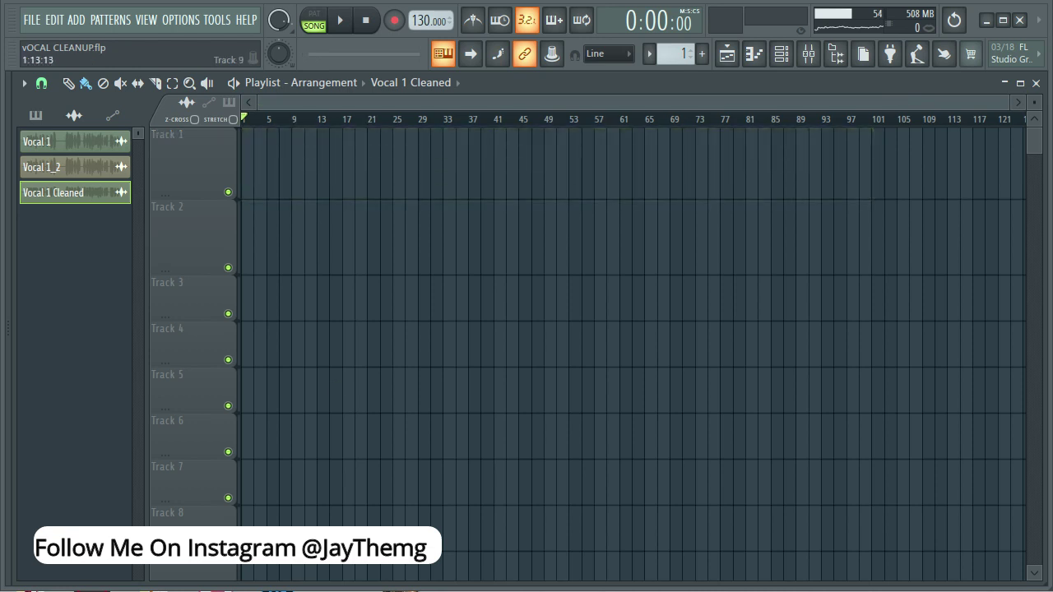
click(103, 576)
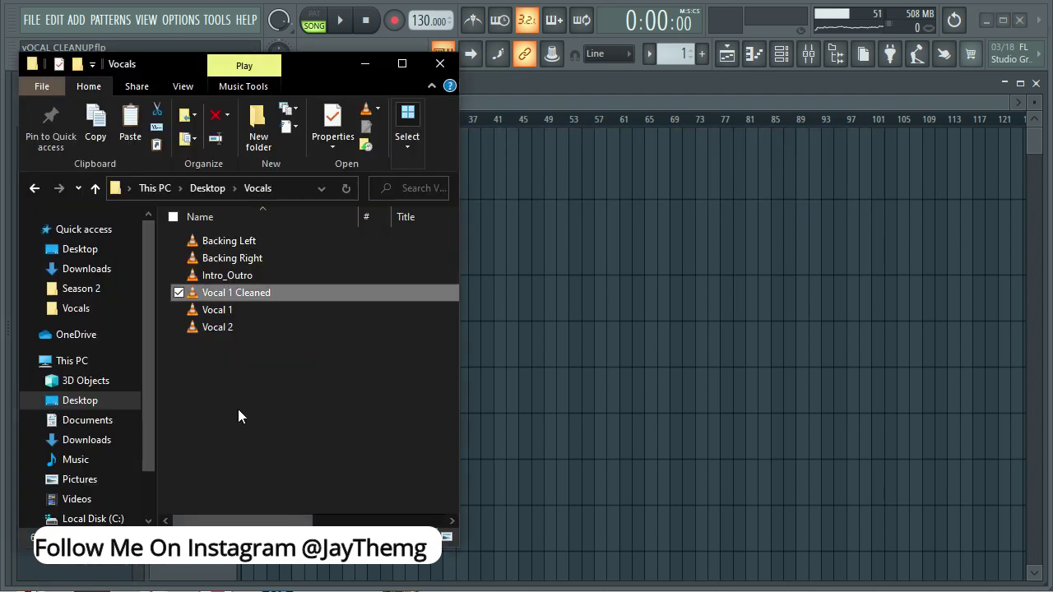
click(228, 324)
drag(224, 329, 307, 167)
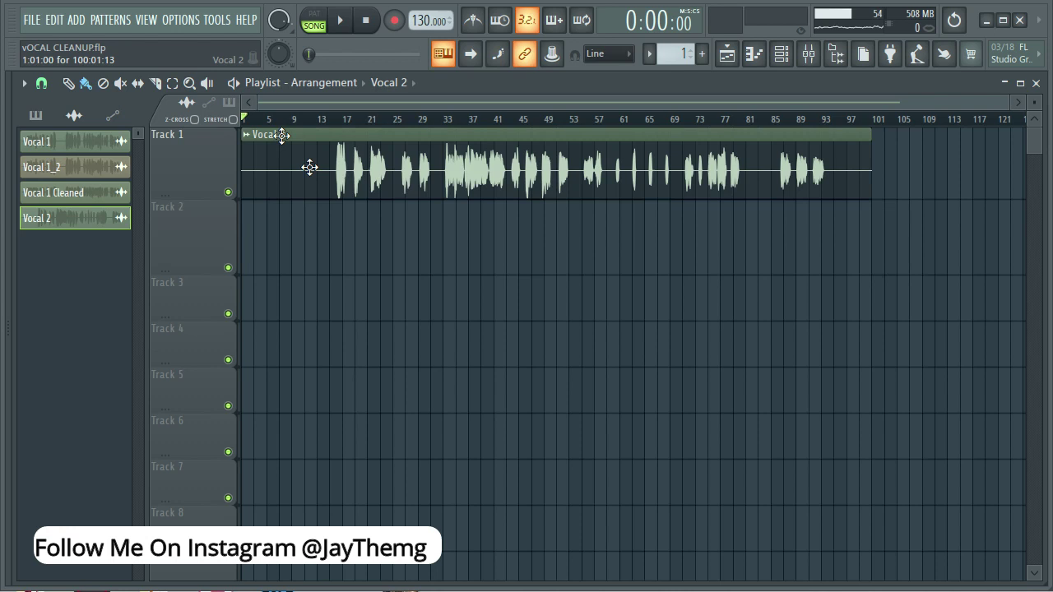
- Route the Vocal 2 clip to mixer insert 1 by setting TRACK to 1 in its settings
double_click(384, 170)
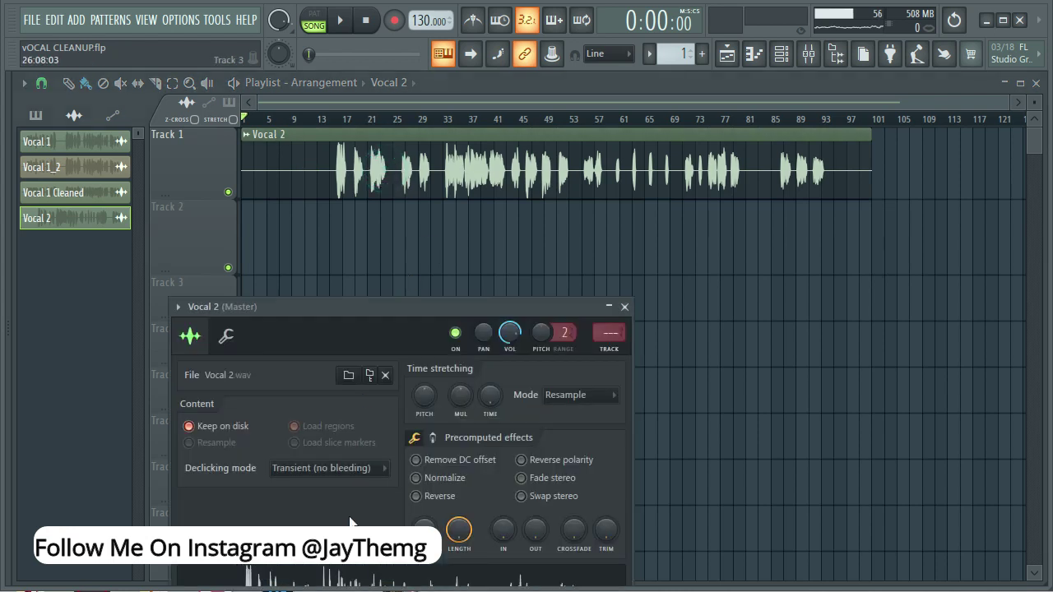
drag(367, 309, 432, 183)
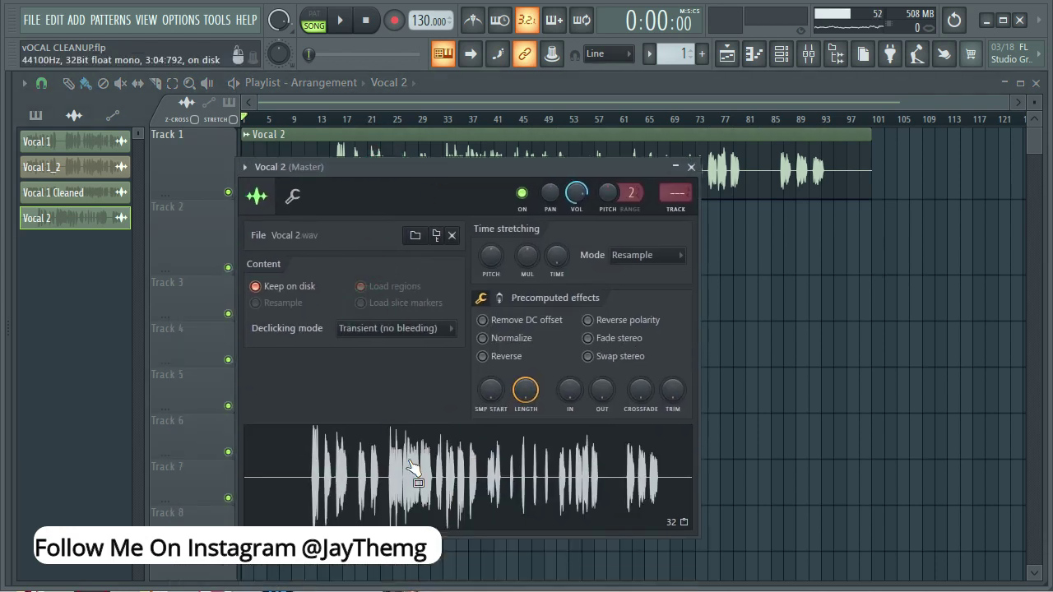
click(691, 167)
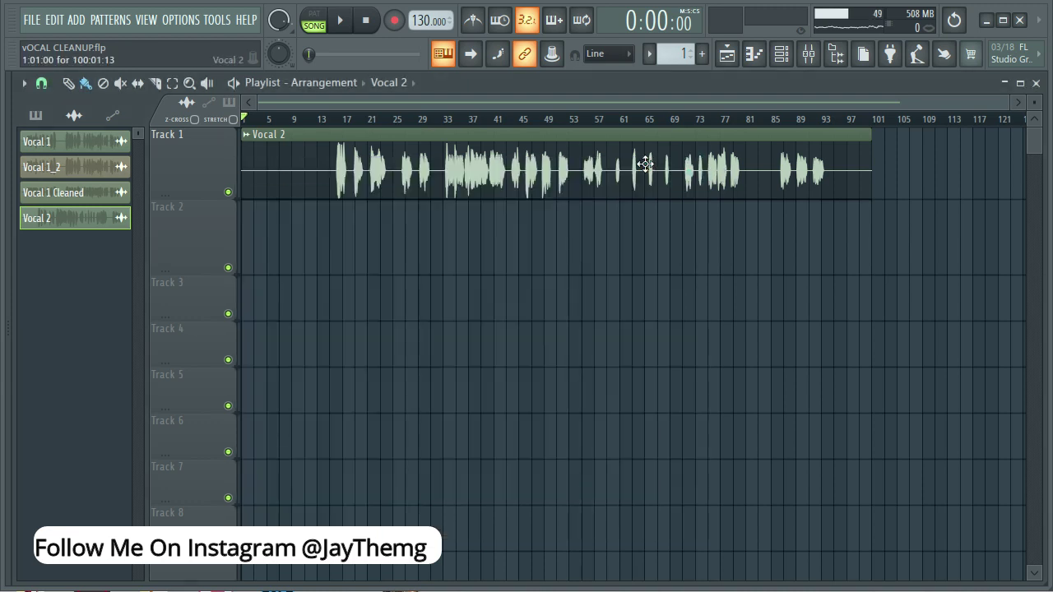
double_click(639, 160)
scroll(676, 206, up, 1)
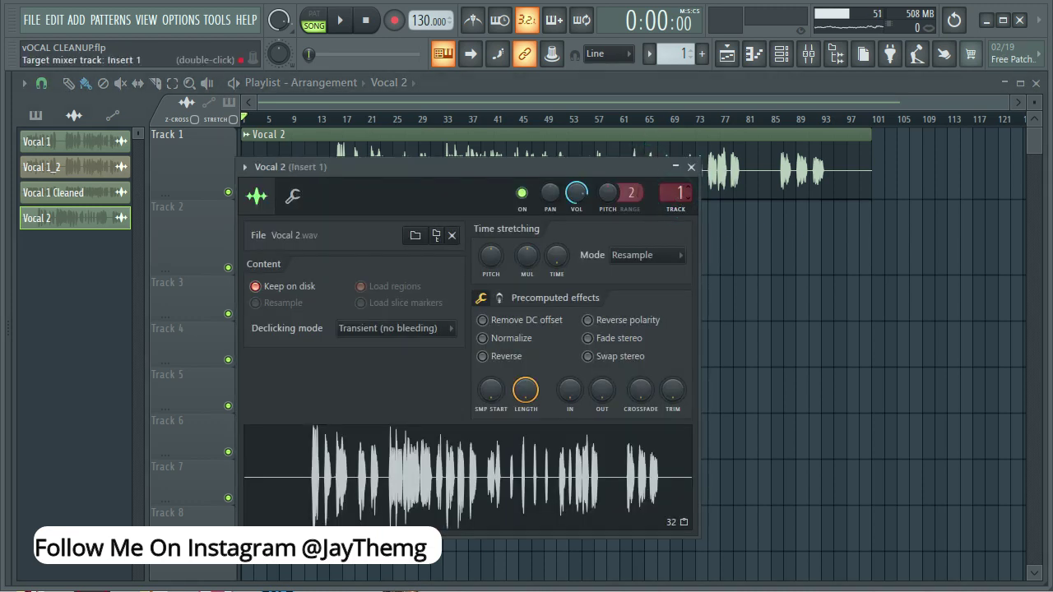
click(691, 167)
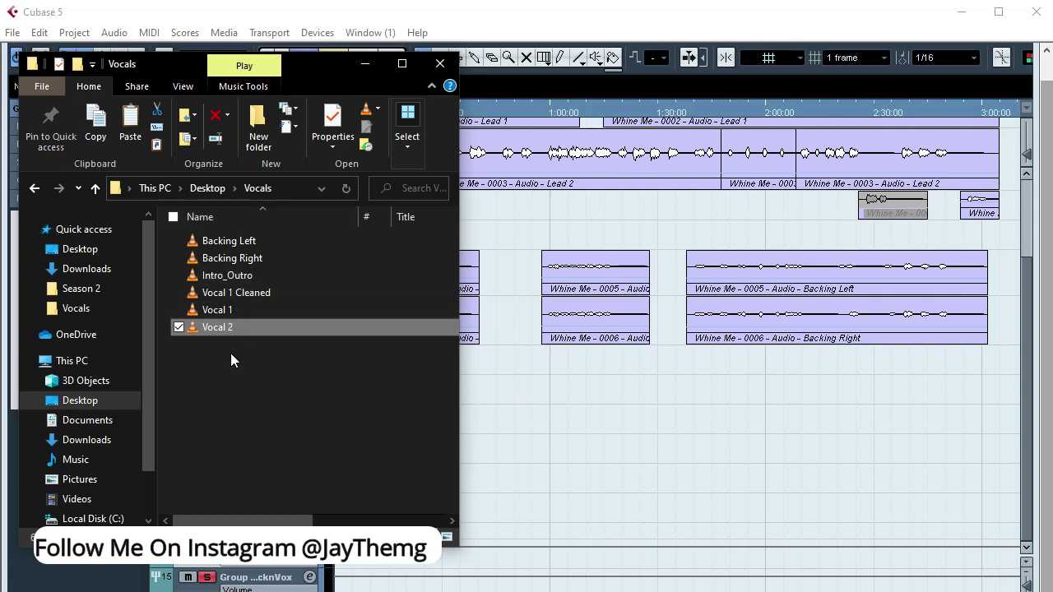
- Import Vocal 1 Cleaned from Explorer, accept the Import Options, and position its track below Vocal 1
click(237, 293)
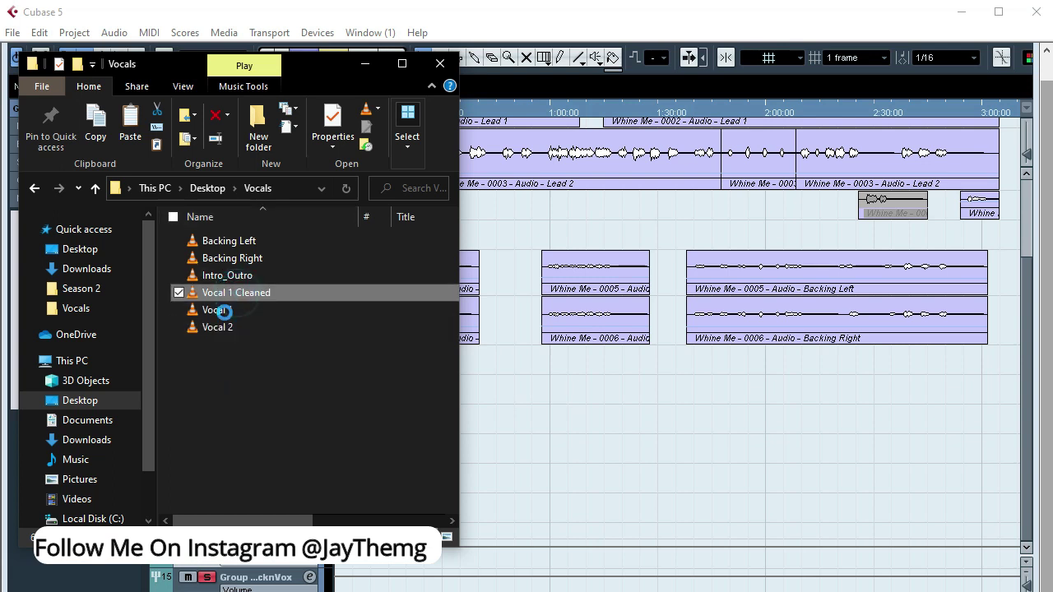
drag(255, 293, 293, 360)
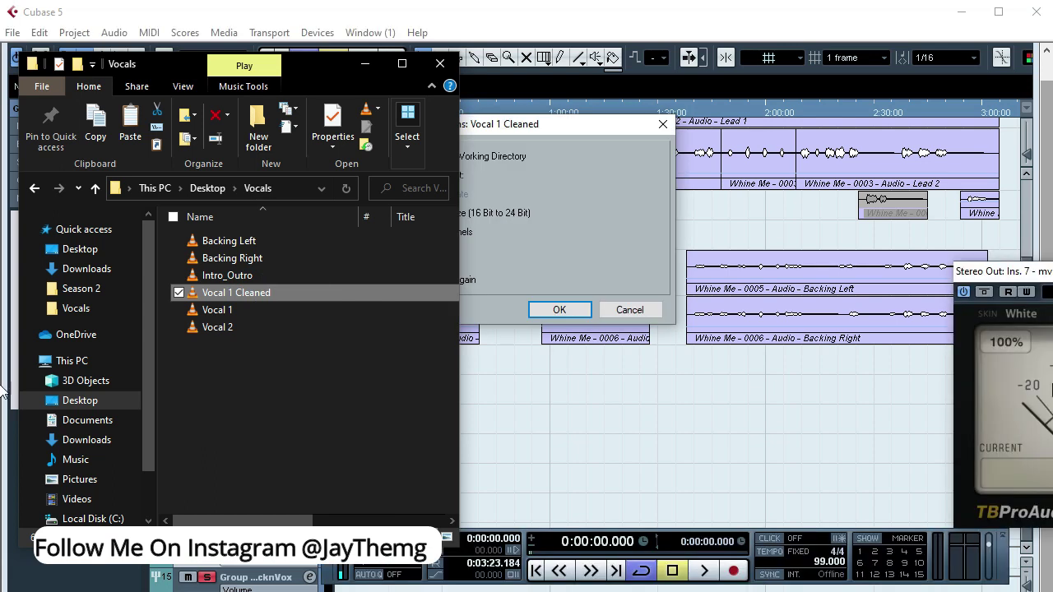
click(564, 317)
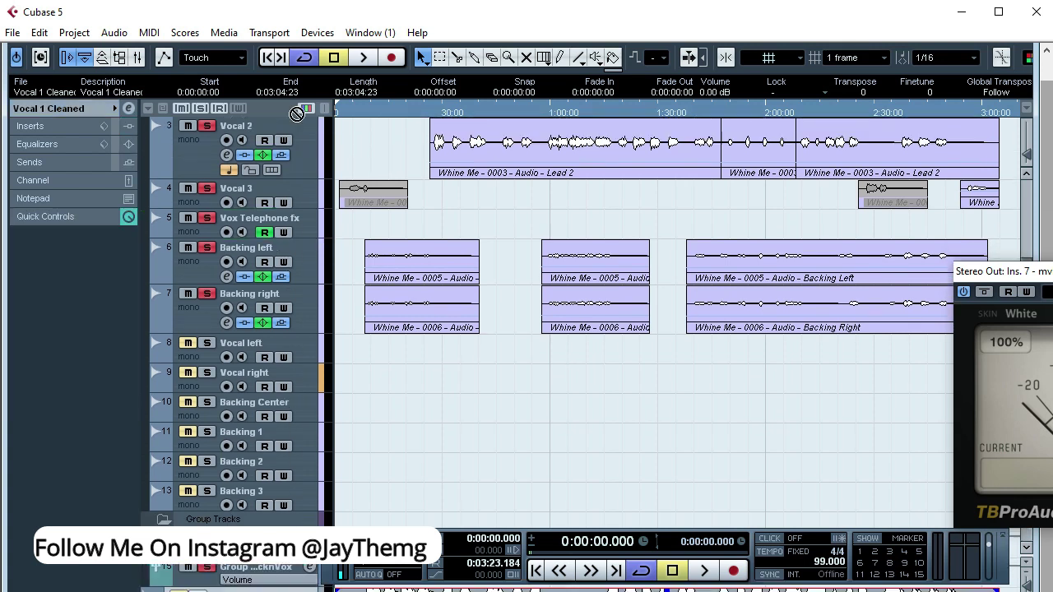
scroll(298, 131, up, 3)
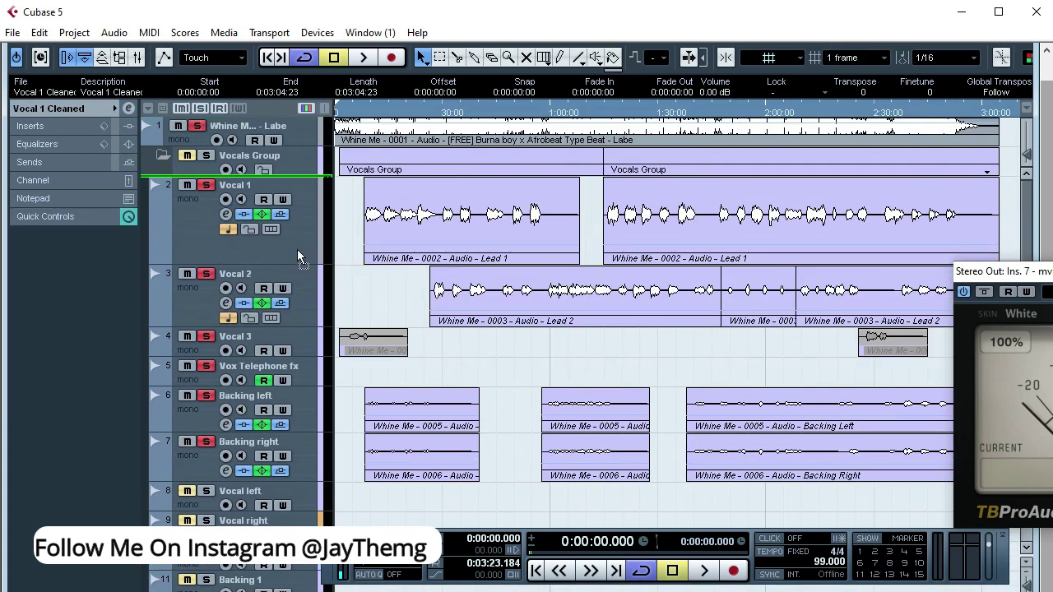
drag(296, 255, 301, 312)
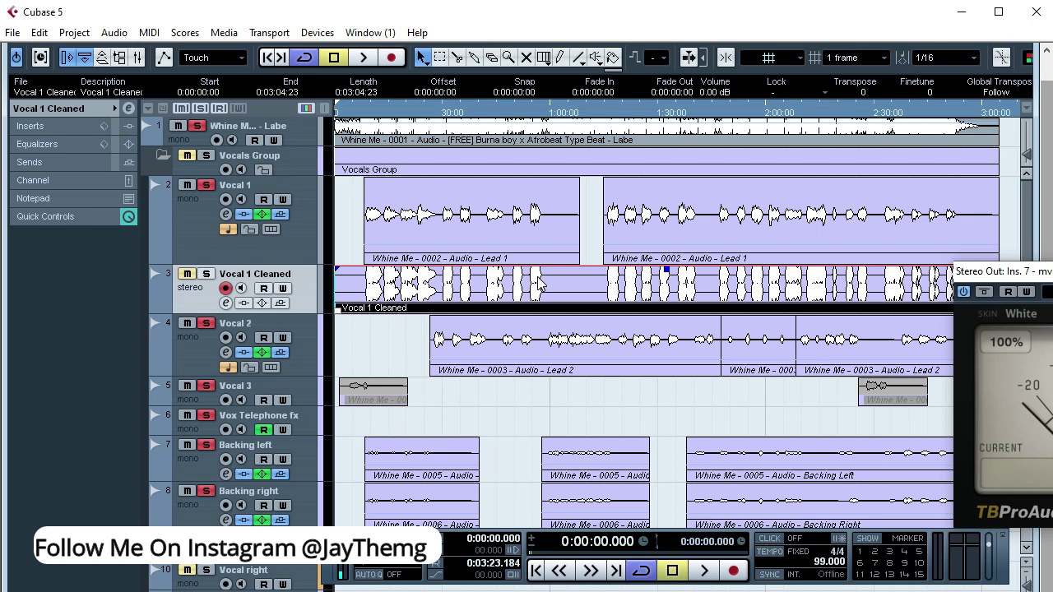
- Delete both original Vocal 1 parts and move the cleaned event into the Vocal 1 lane
click(348, 219)
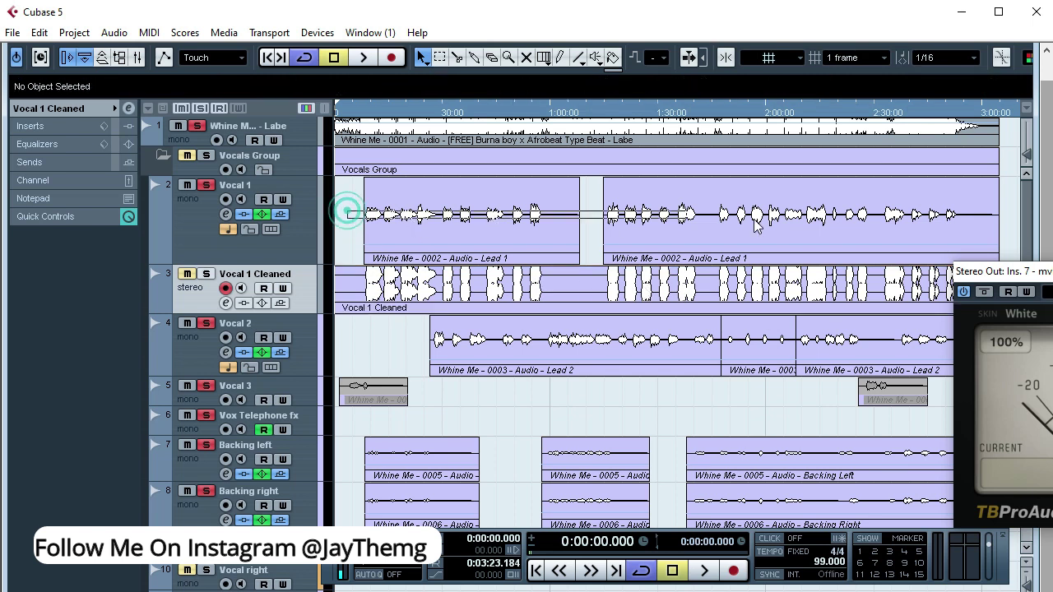
drag(348, 212, 887, 230)
key(Delete)
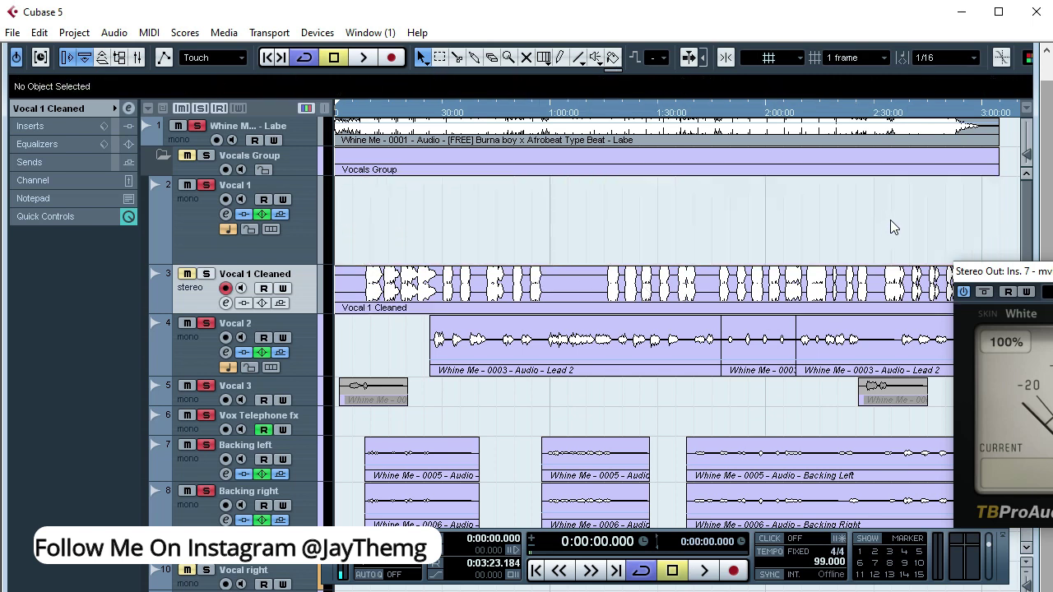
drag(395, 280, 453, 220)
- Delete the empty Vocal 1 Cleaned track and lower the clip volume from -10.00 to -18.35 dB
click(214, 280)
key(Delete)
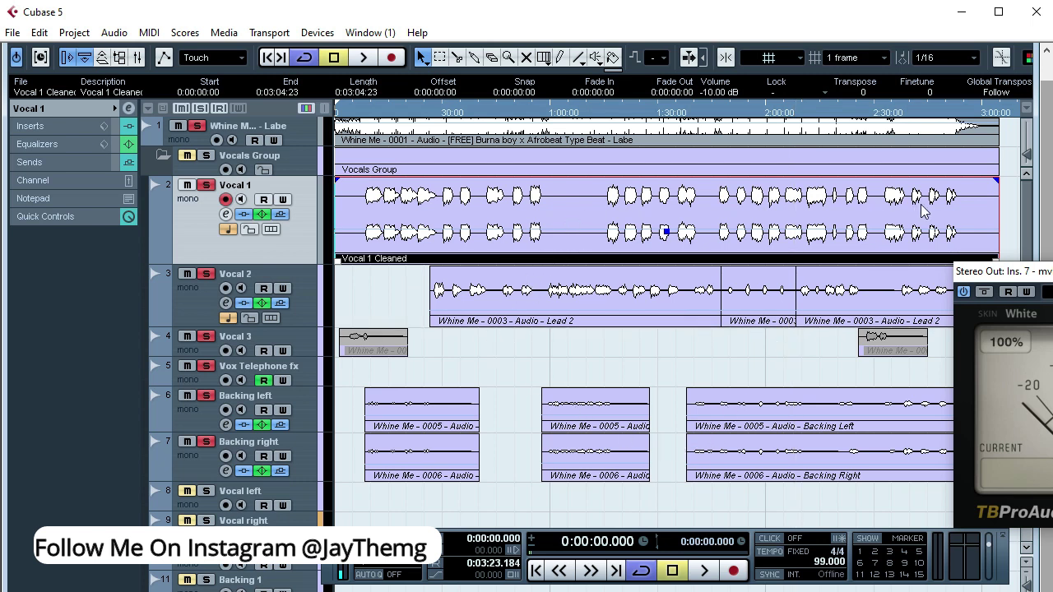
click(667, 232)
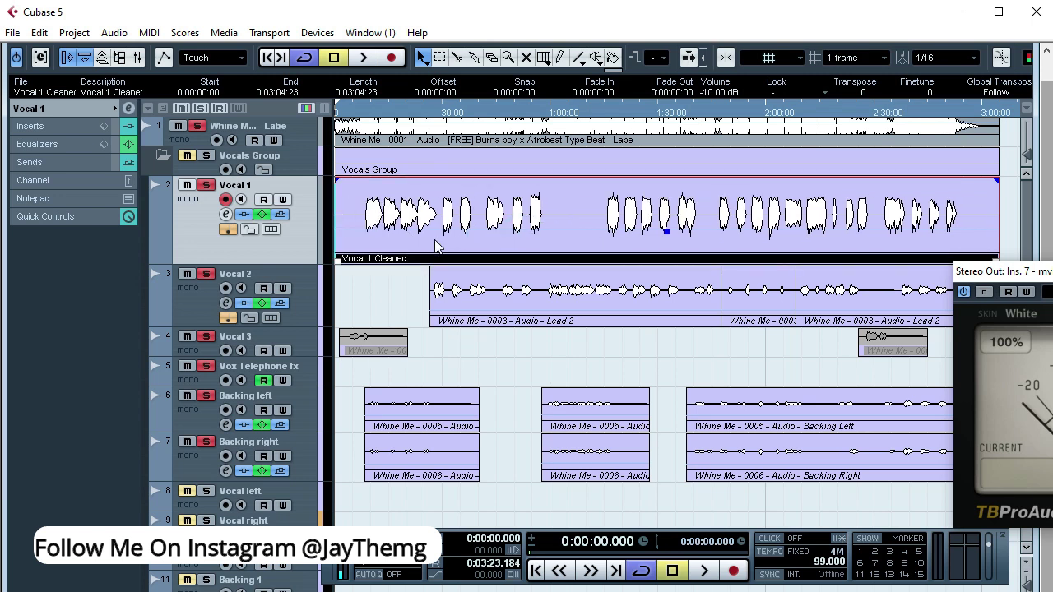
drag(666, 232, 669, 247)
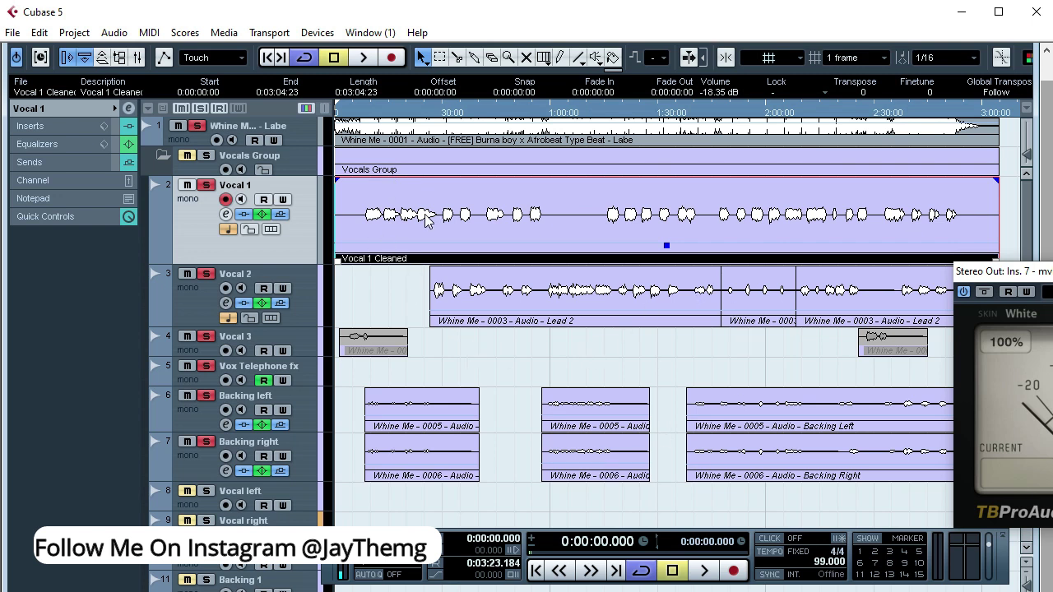
- Play back with Vocal 2 and both backing tracks muted, setting the clip volume to -16.90 dB
key(space)
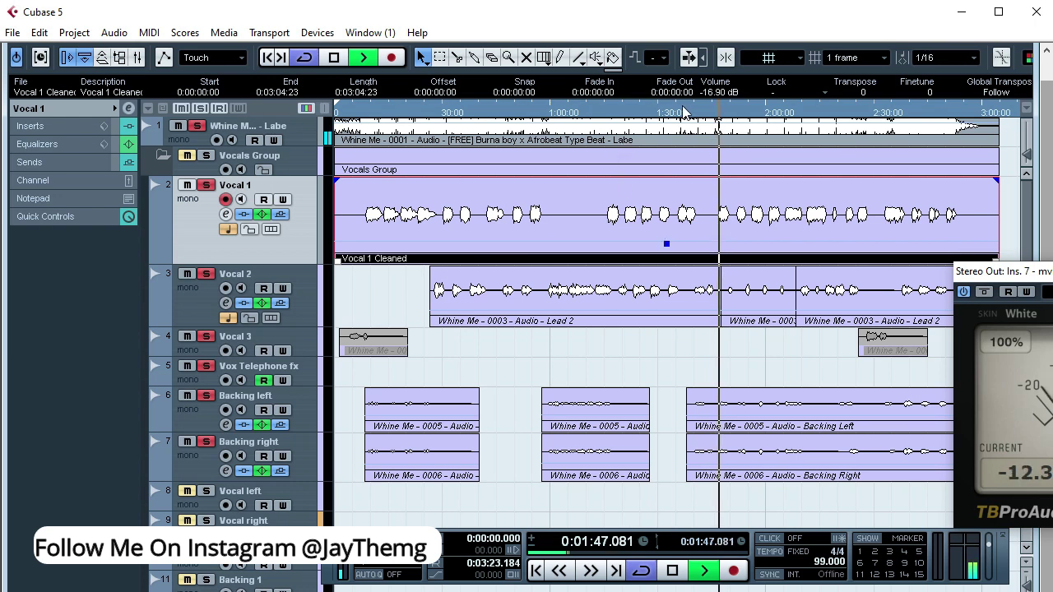
scroll(710, 88, down, 1)
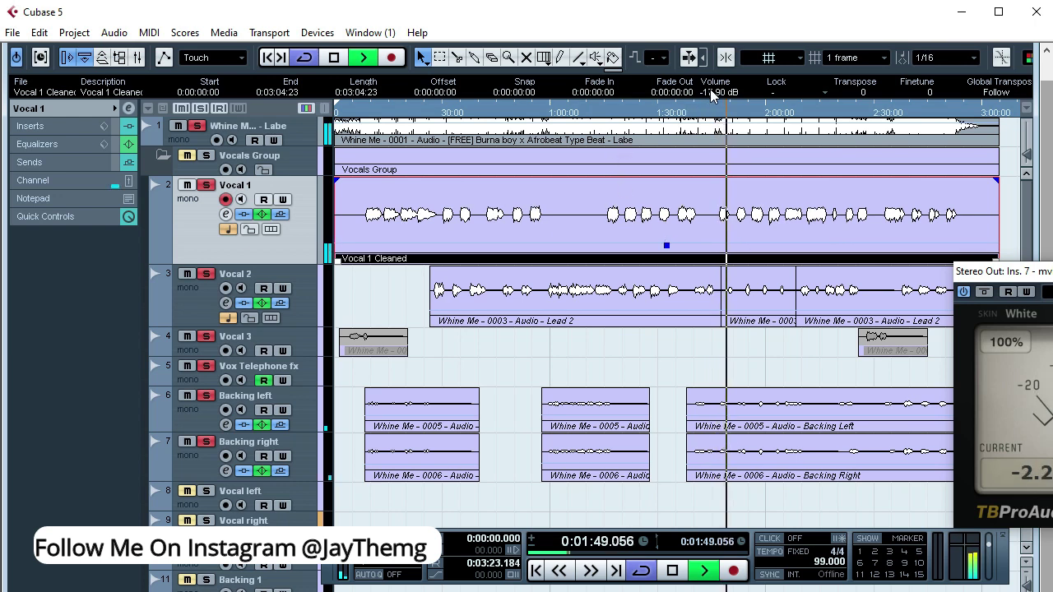
click(187, 275)
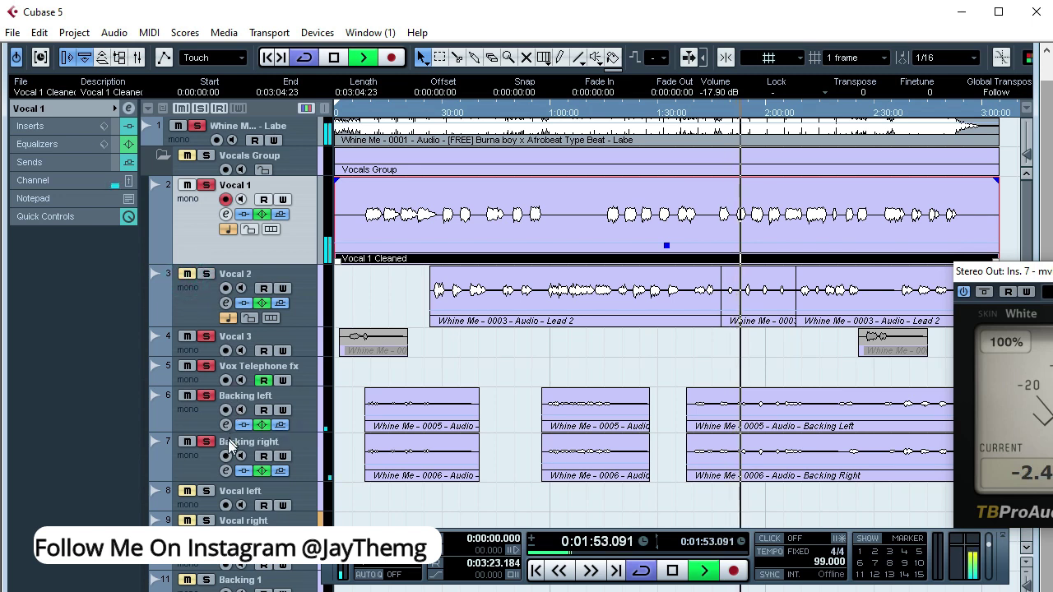
click(187, 396)
click(187, 443)
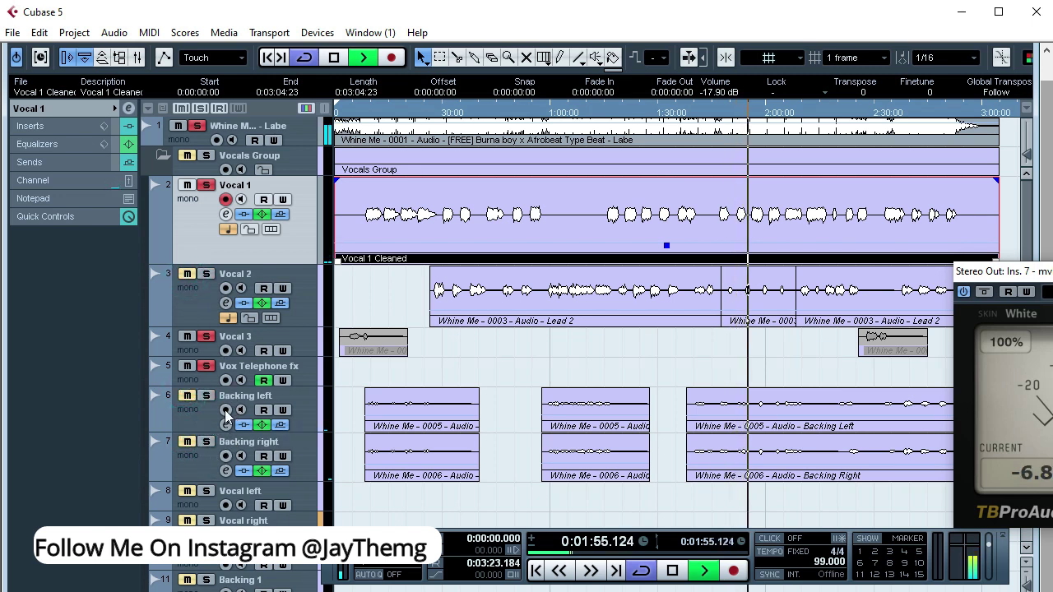
key(space)
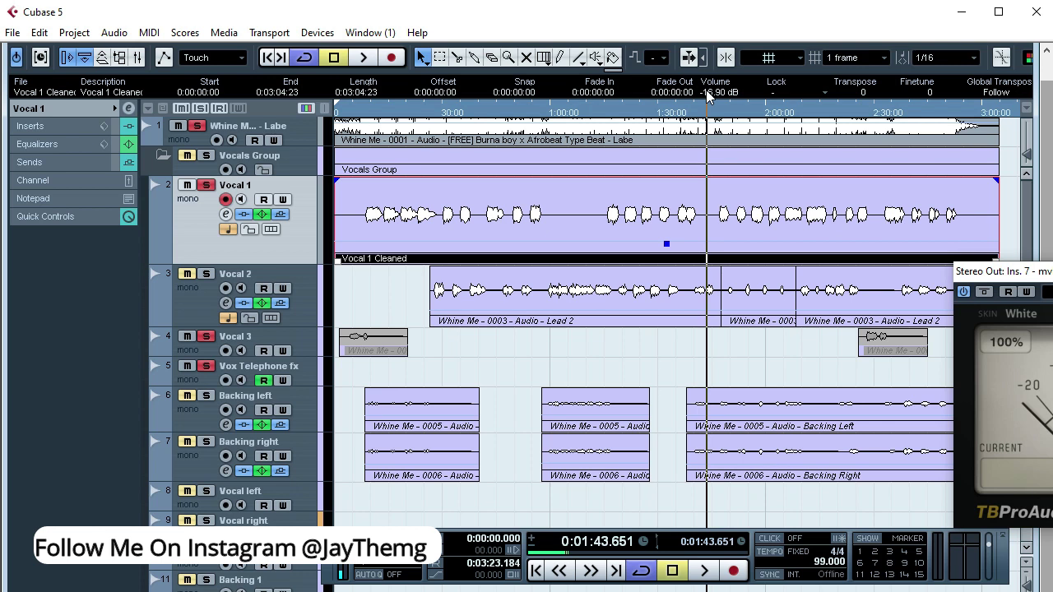